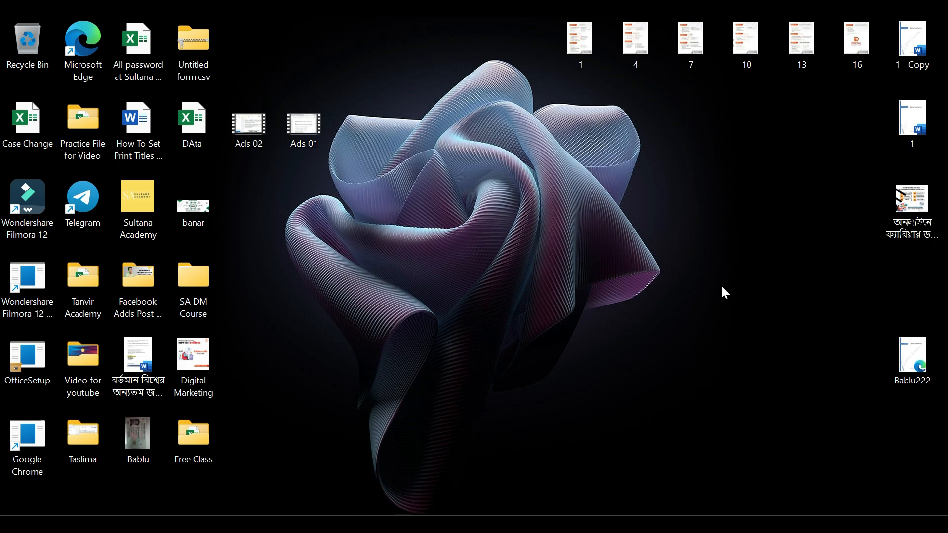
- Open Google Chrome with the Sultana Academy profile
click(249, 525)
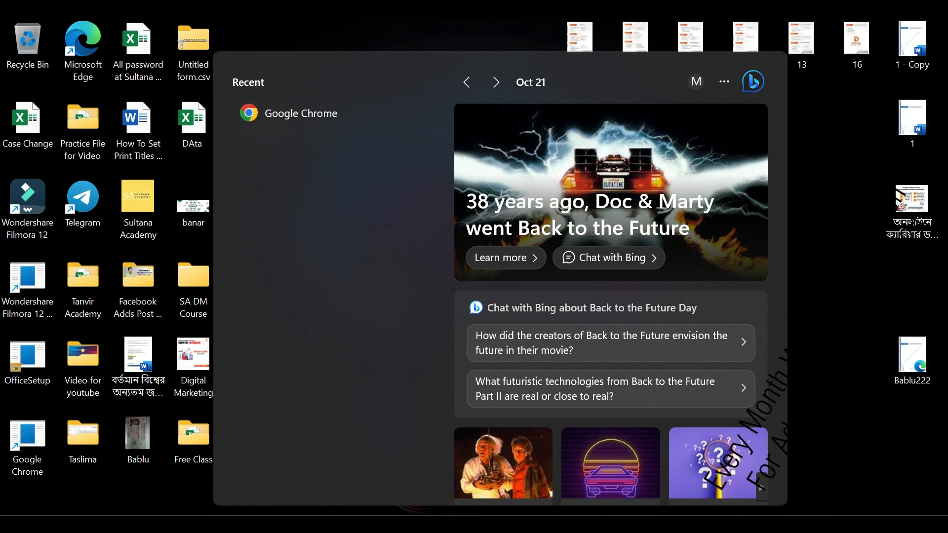
click(295, 118)
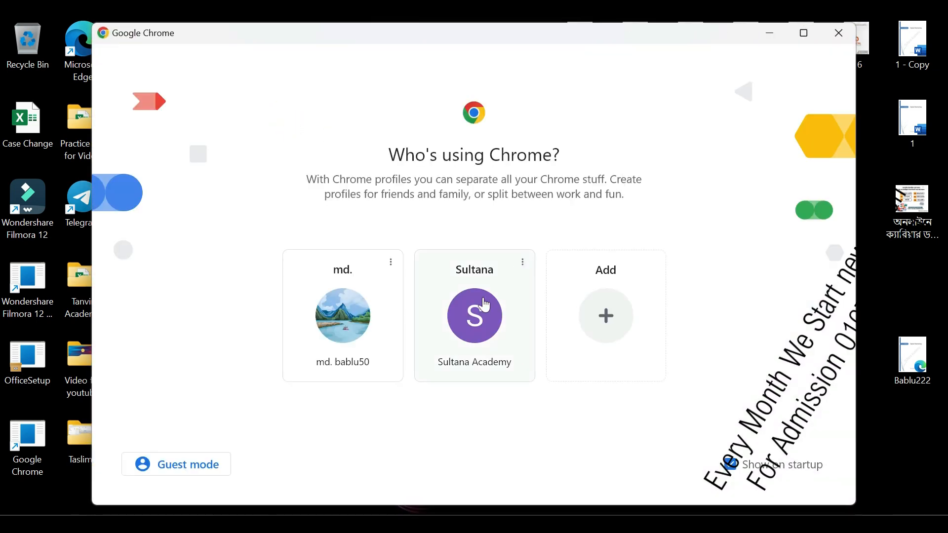
click(479, 309)
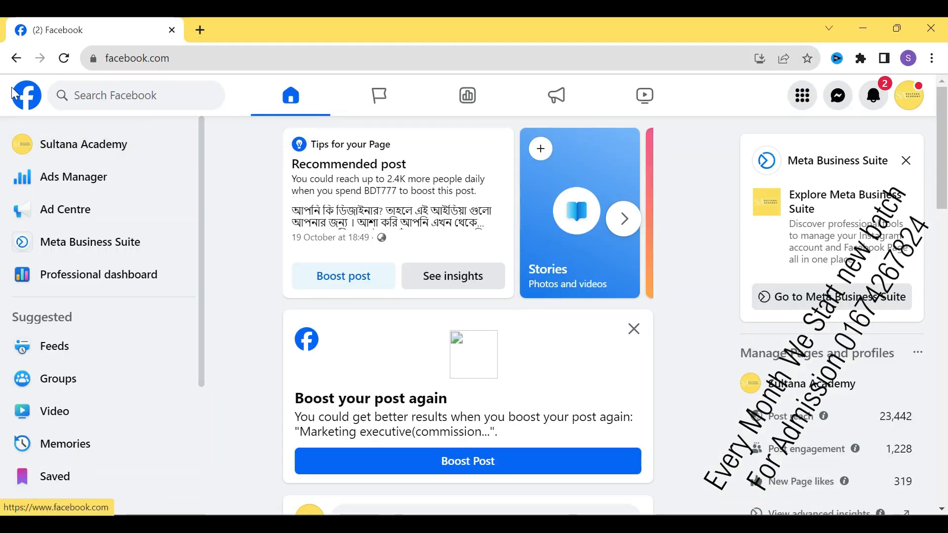
- Search Google for "facebook.com/ads manager" in a new browser tab
click(200, 30)
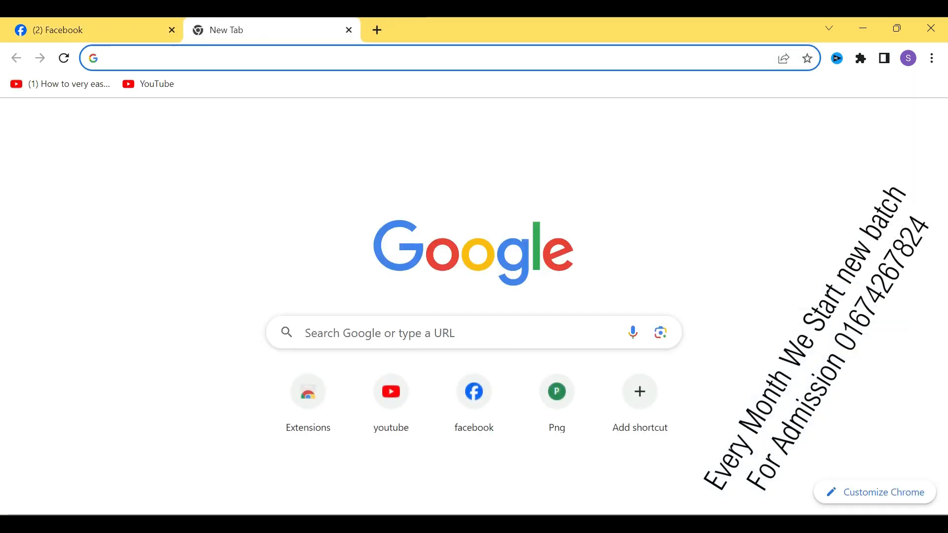
click(393, 333)
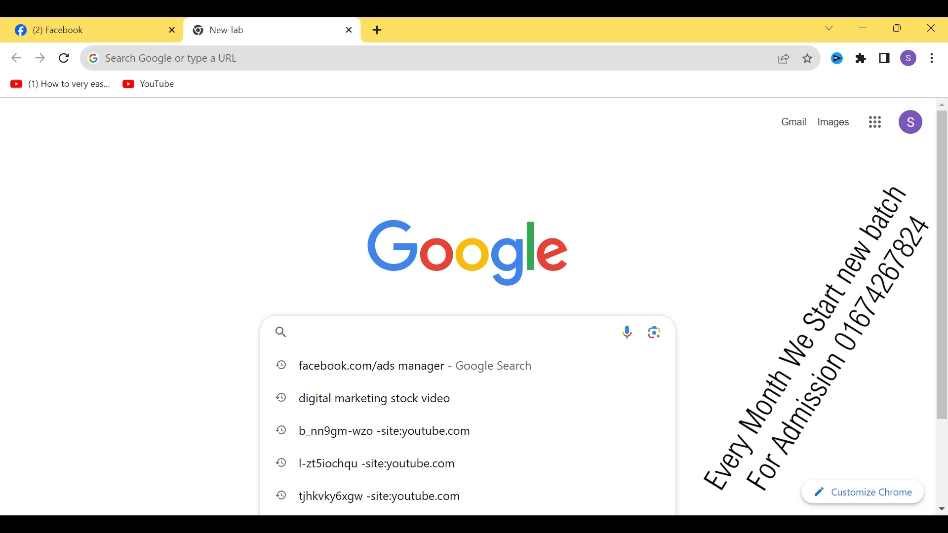
click(397, 369)
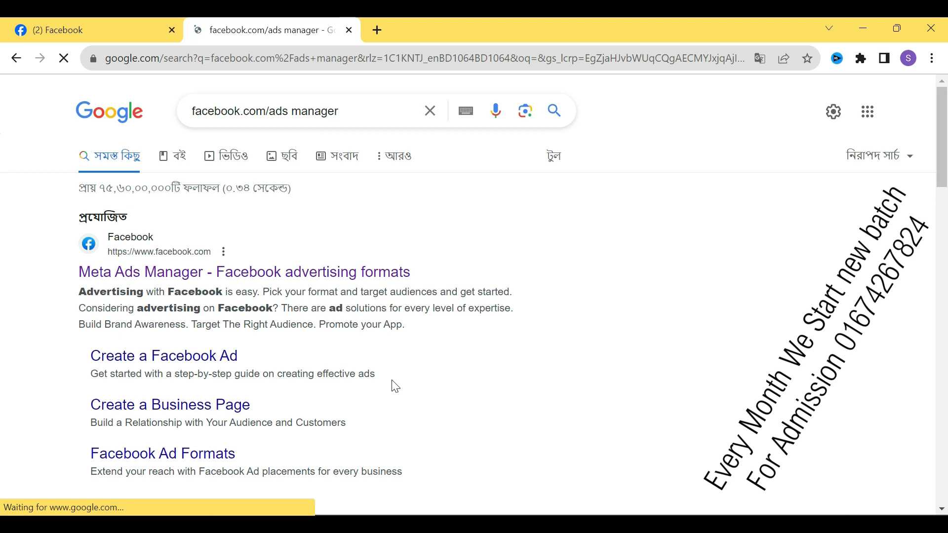
- Go to Meta Ads Manager from the sponsored search result, accept the account switch and open the active ad account's campaigns
click(362, 283)
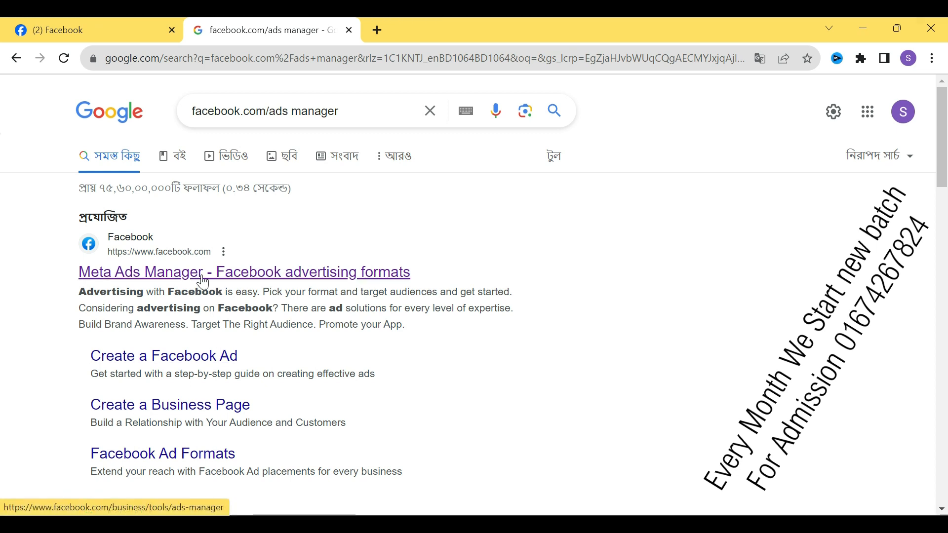
click(232, 274)
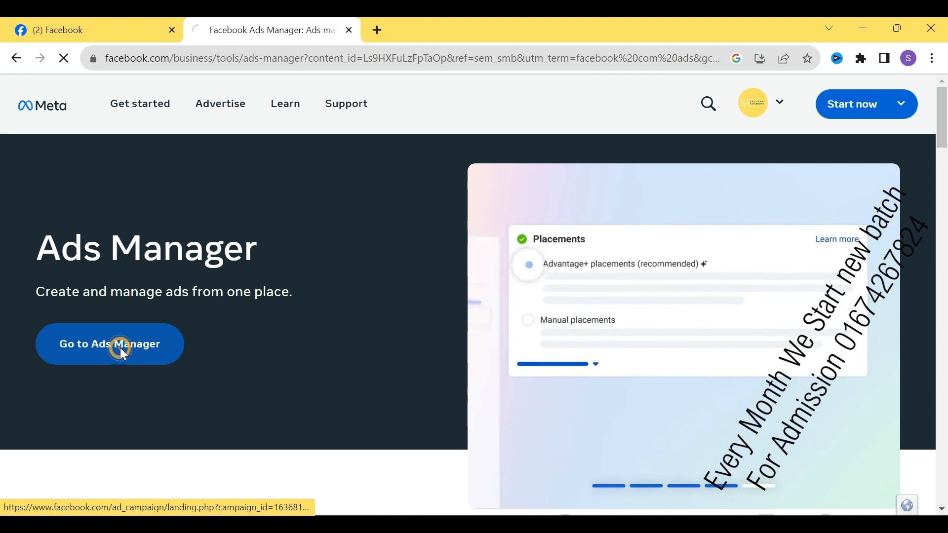
click(121, 355)
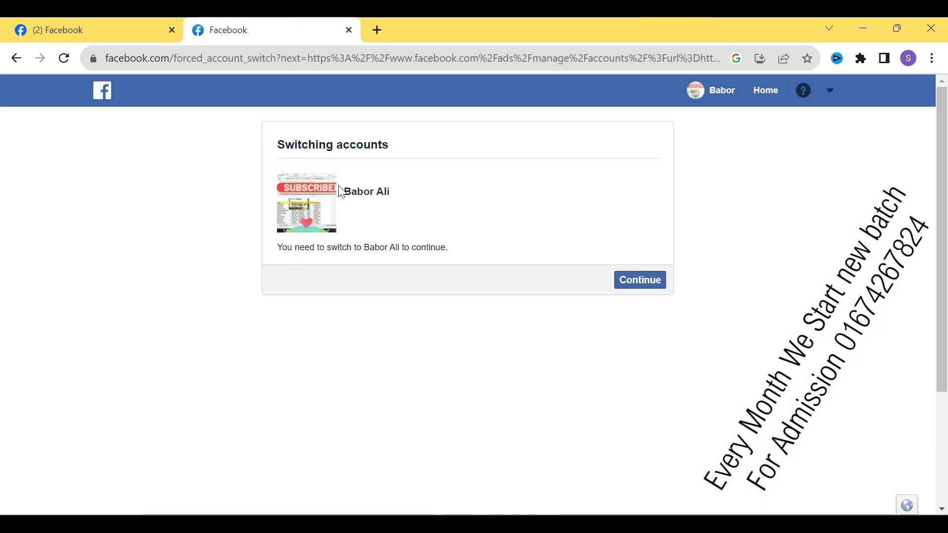
click(635, 284)
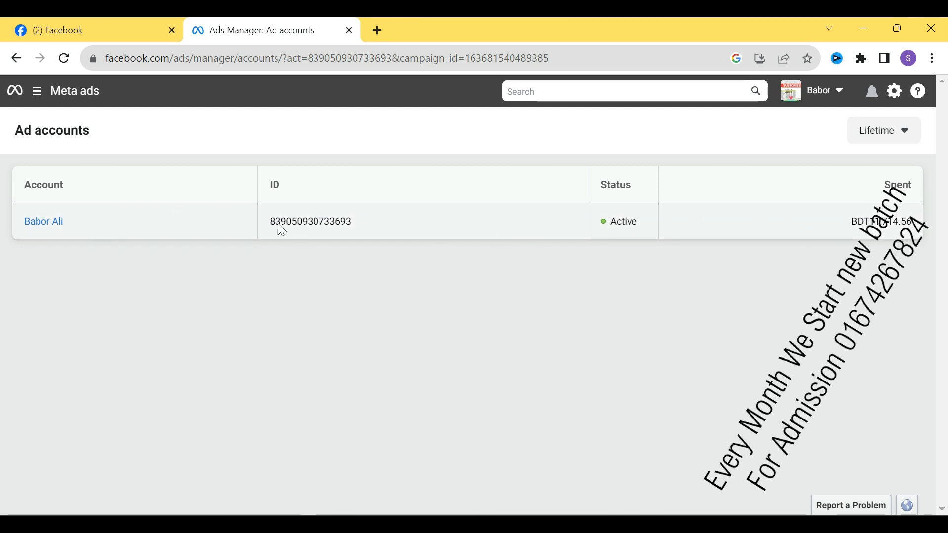
click(43, 222)
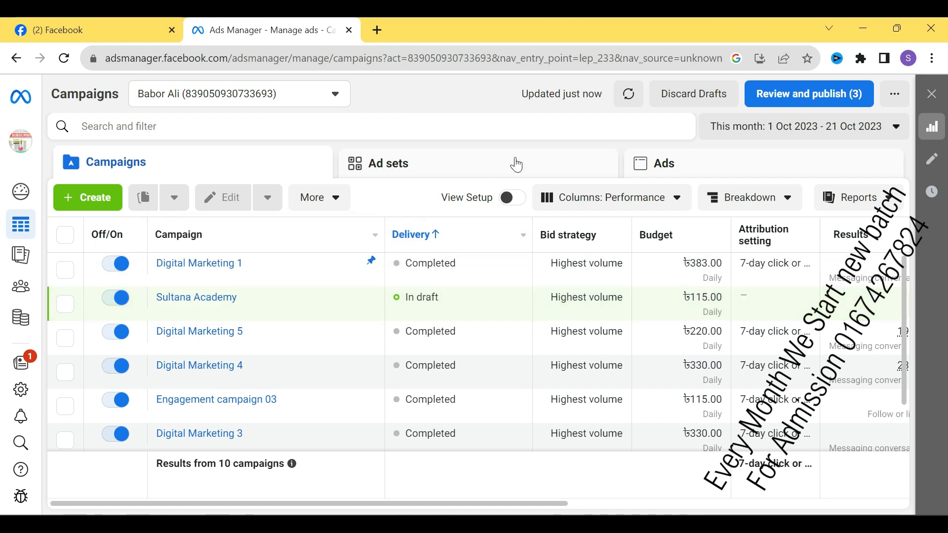
- Create a new campaign with the Engagement objective
click(88, 197)
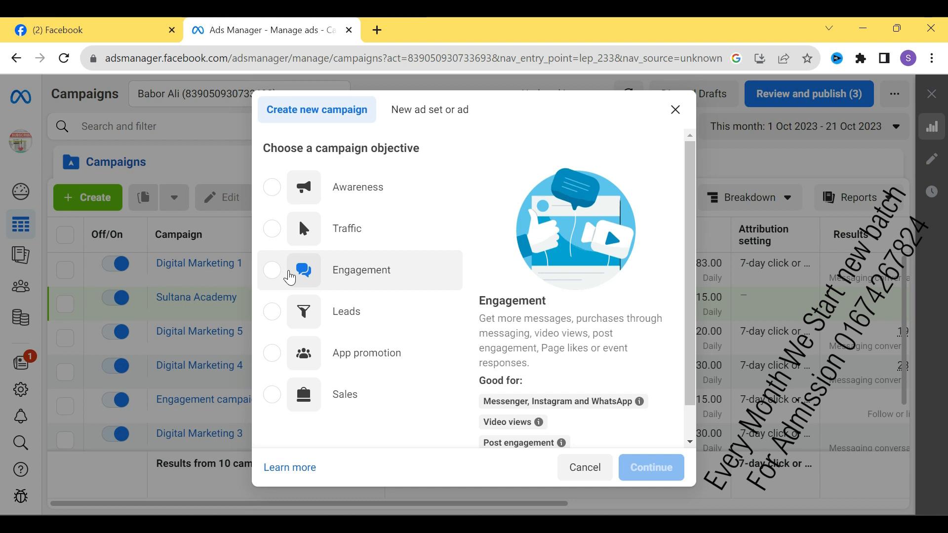
click(273, 271)
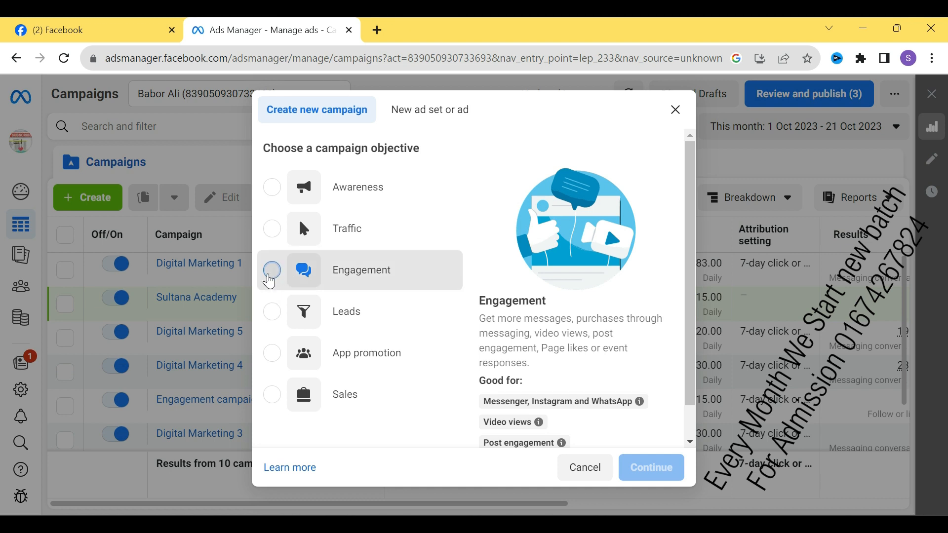
click(659, 467)
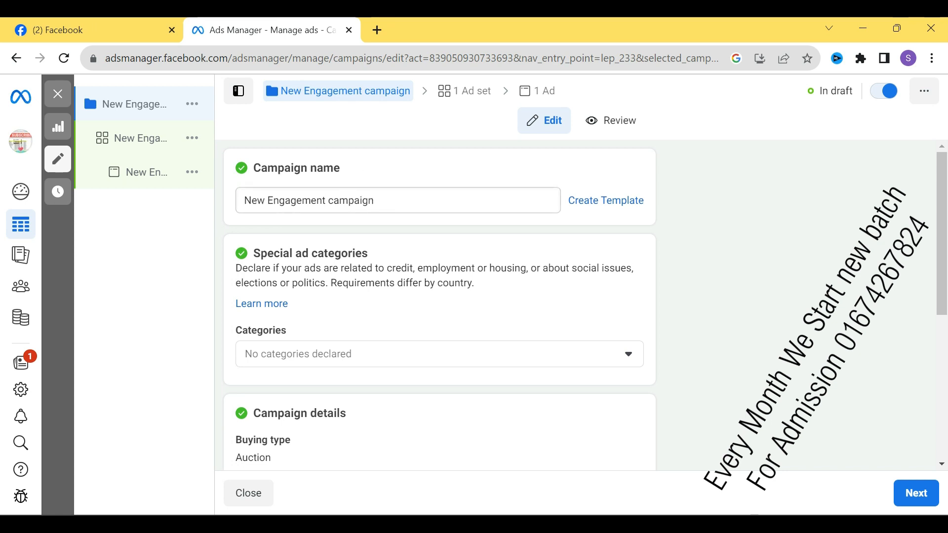
- Rename the new campaign as "Sultana Academy 1"
click(376, 200)
drag(397, 201, 237, 218)
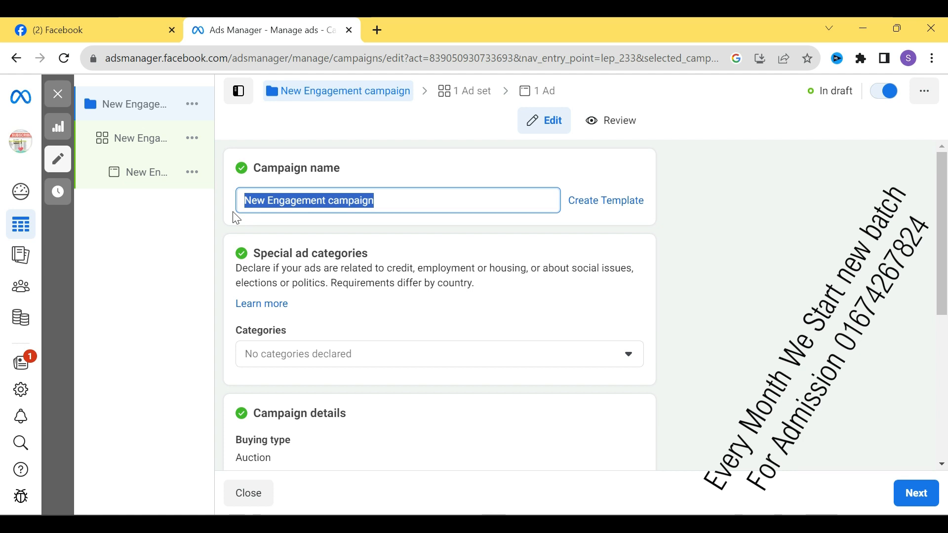
text(S)
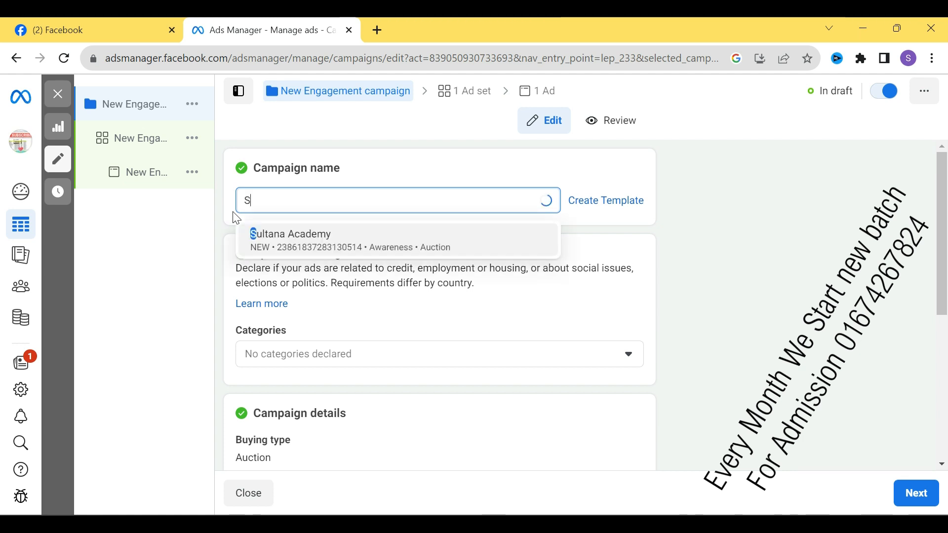
text(ultana Academy)
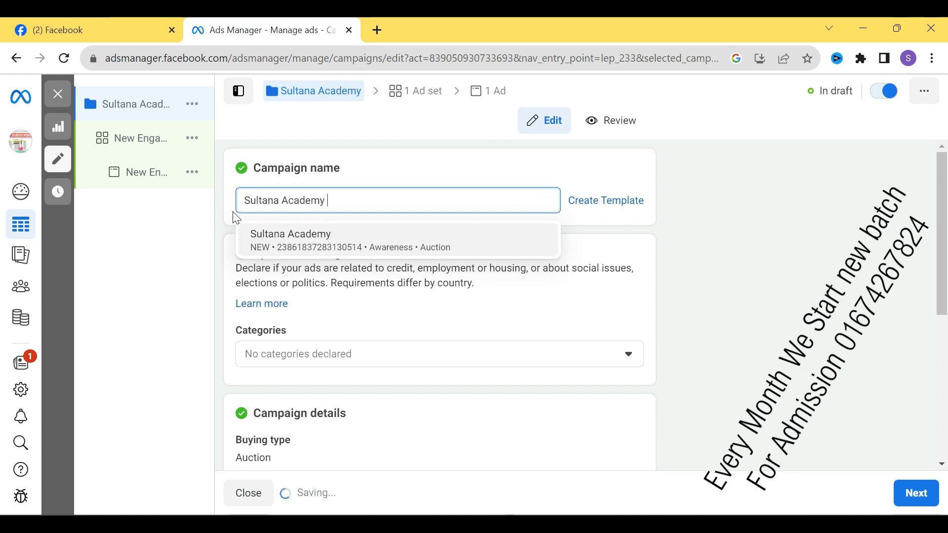
text( 1)
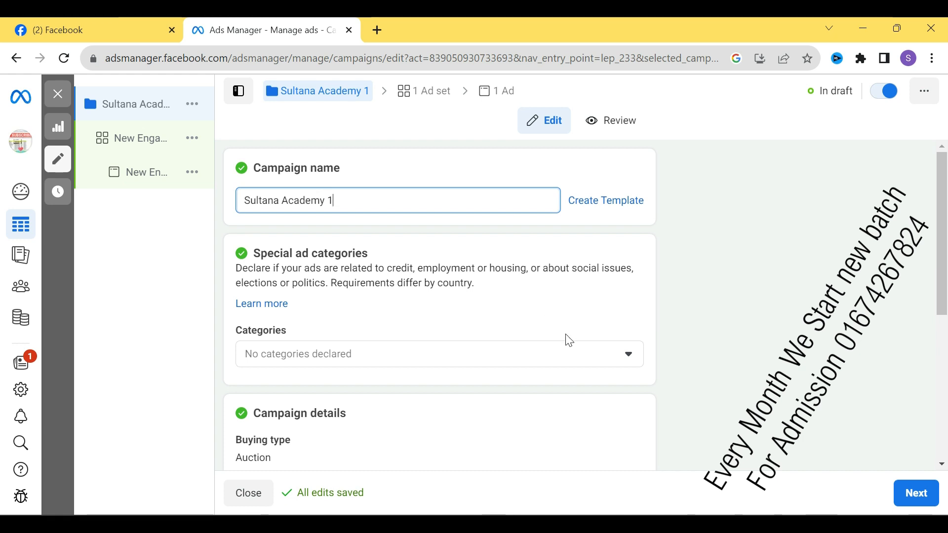
- Check the special ad category options without declaring any, and choose Auction as the buying type
click(634, 363)
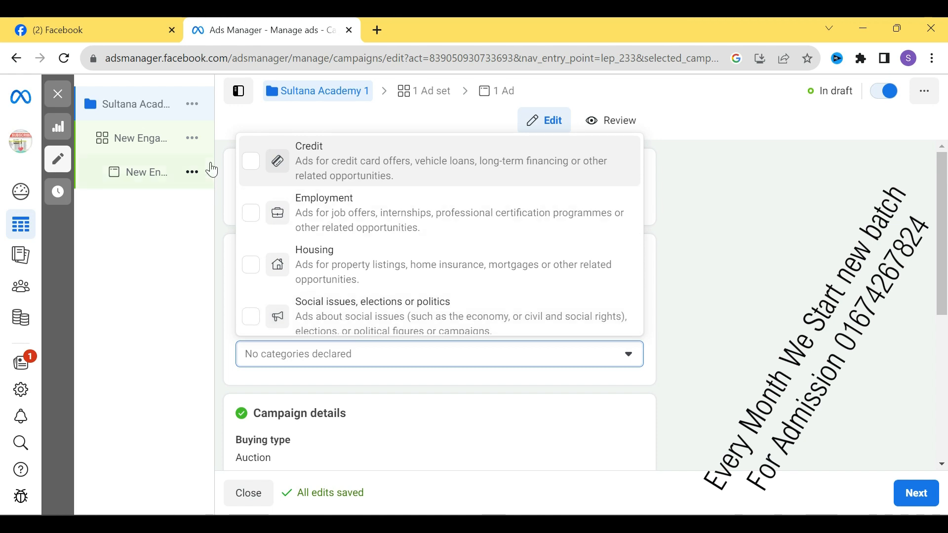
click(764, 272)
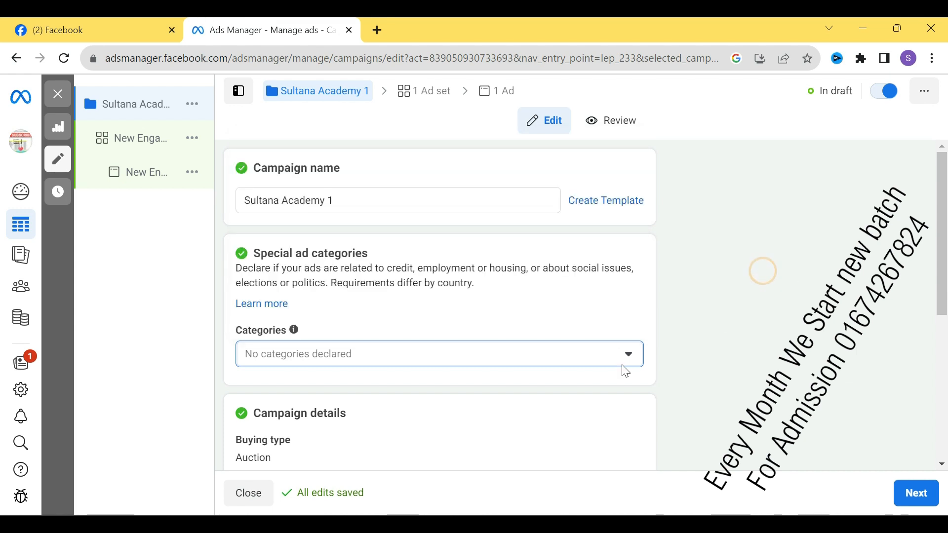
scroll(593, 362, down, 2)
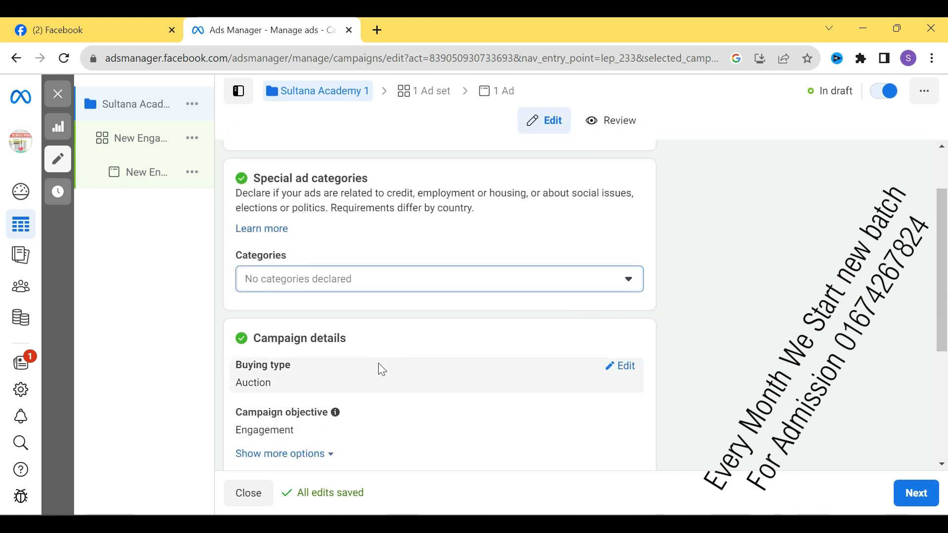
scroll(379, 363, down, 2)
scroll(422, 329, down, 2)
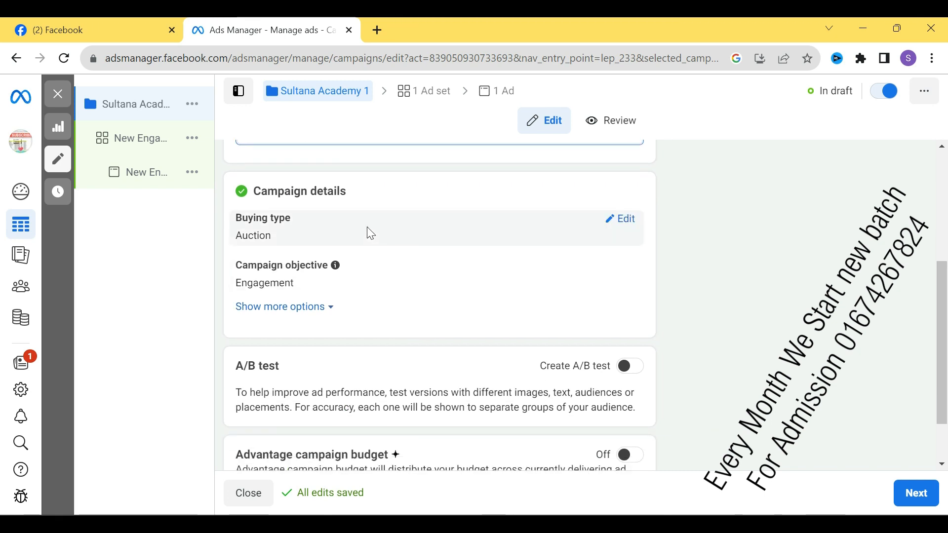
click(634, 224)
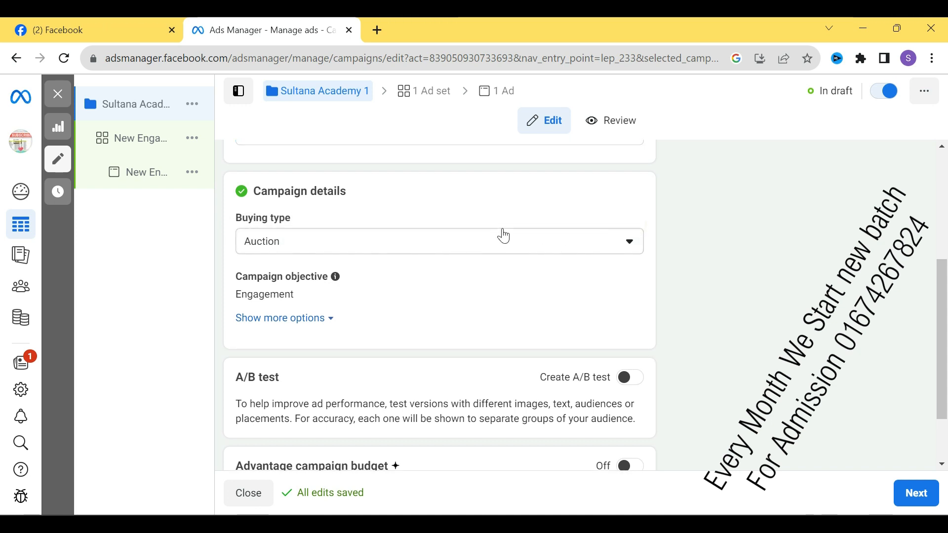
click(503, 244)
click(506, 272)
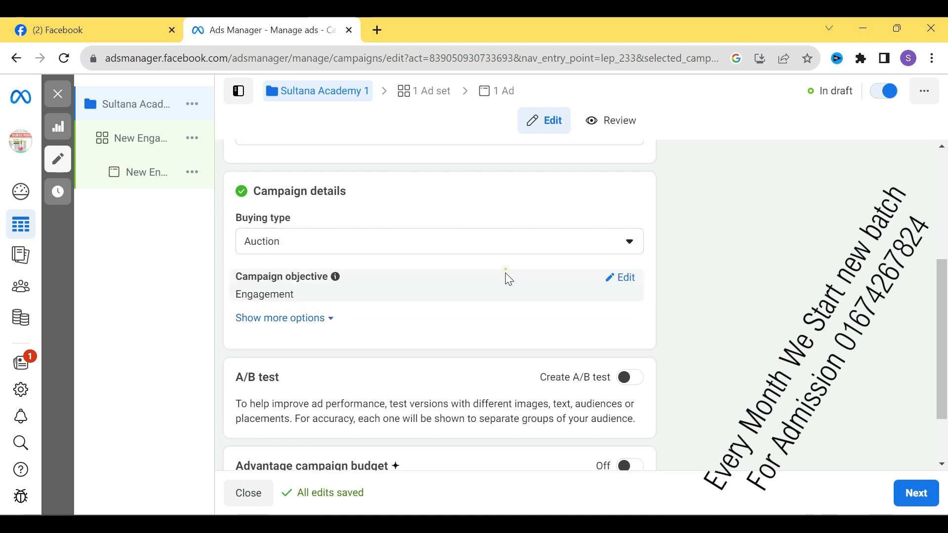
- Turn on Advantage campaign budget and choose Daily budget as the campaign budget type
scroll(507, 274, down, 2)
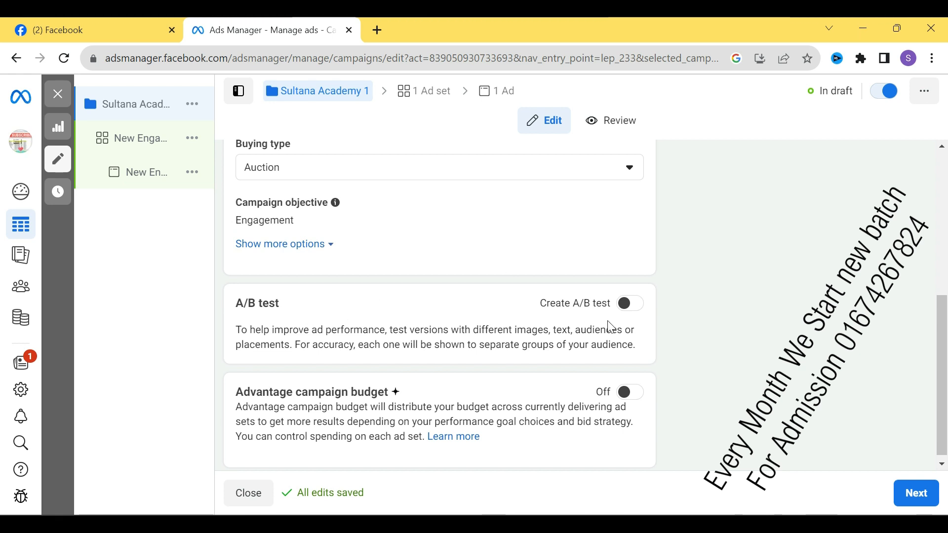
scroll(612, 327, down, 1)
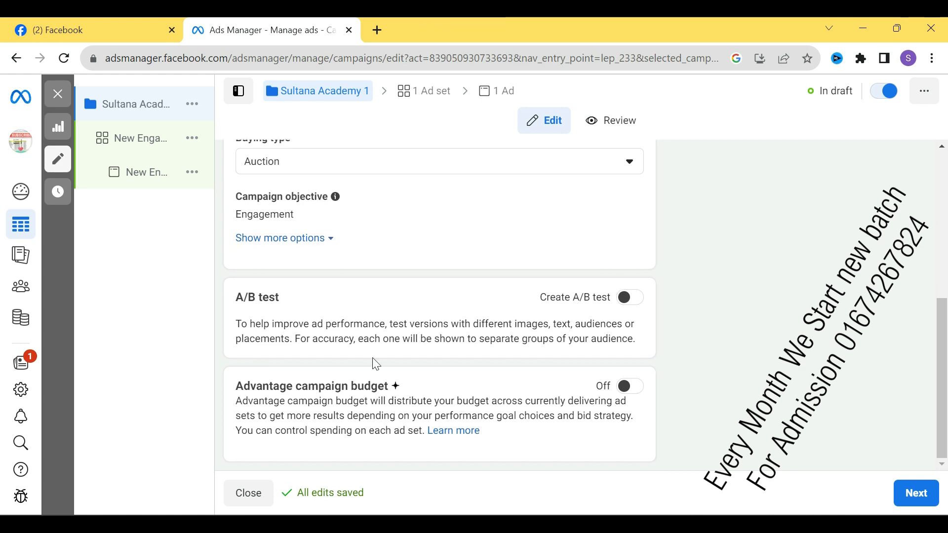
click(625, 393)
scroll(626, 395, down, 3)
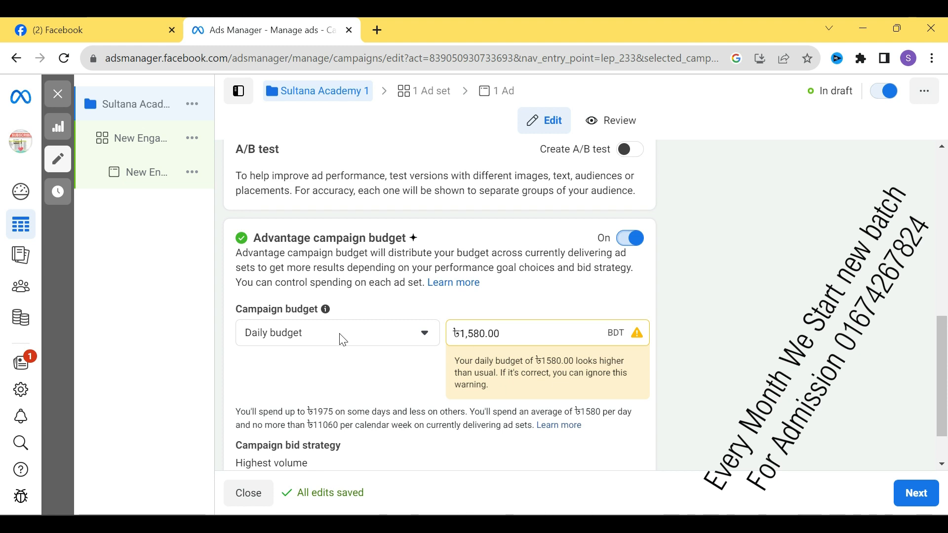
click(425, 335)
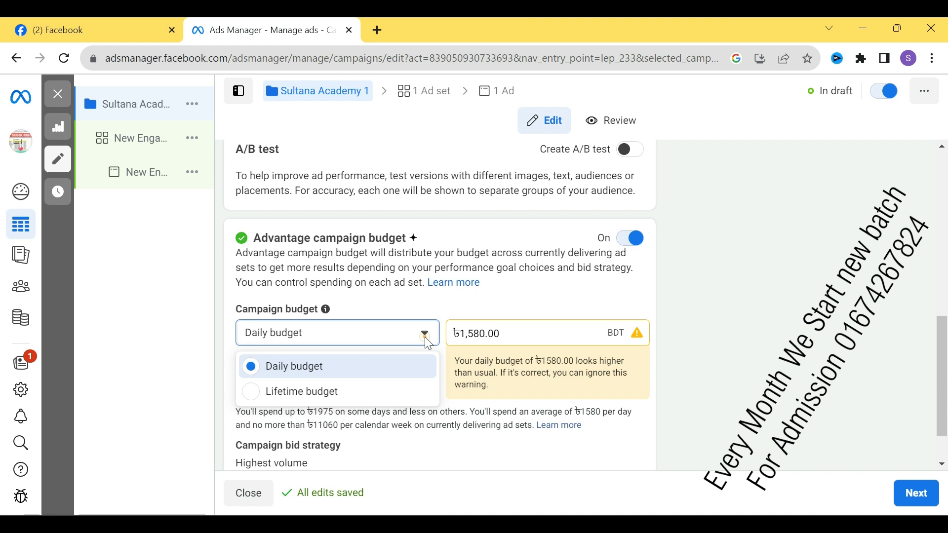
click(401, 365)
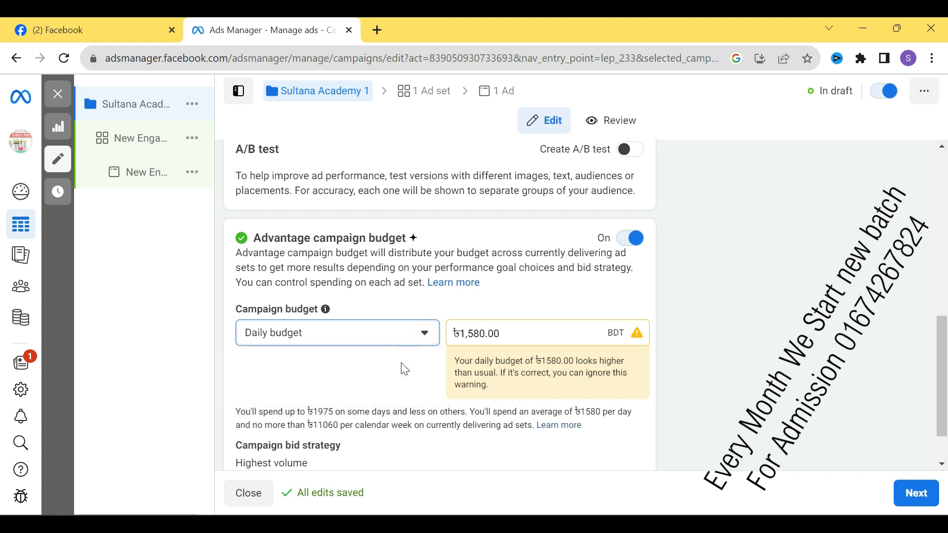
- Set the campaign's daily budget to 200 BDT
drag(521, 327, 421, 333)
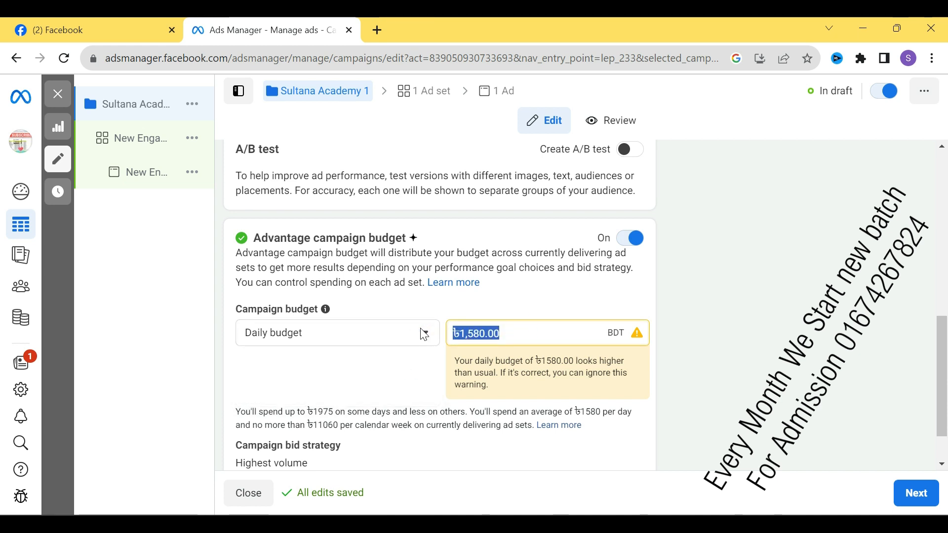
text(200)
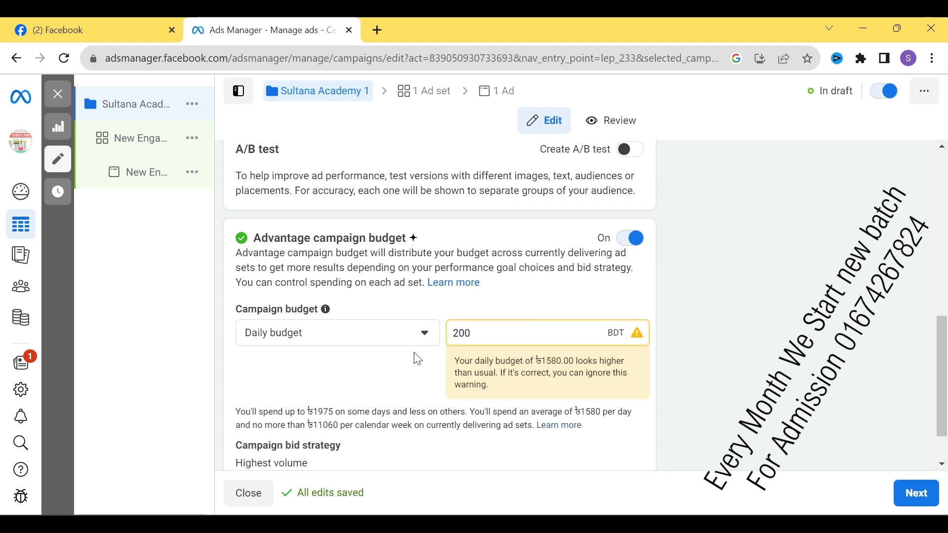
click(415, 356)
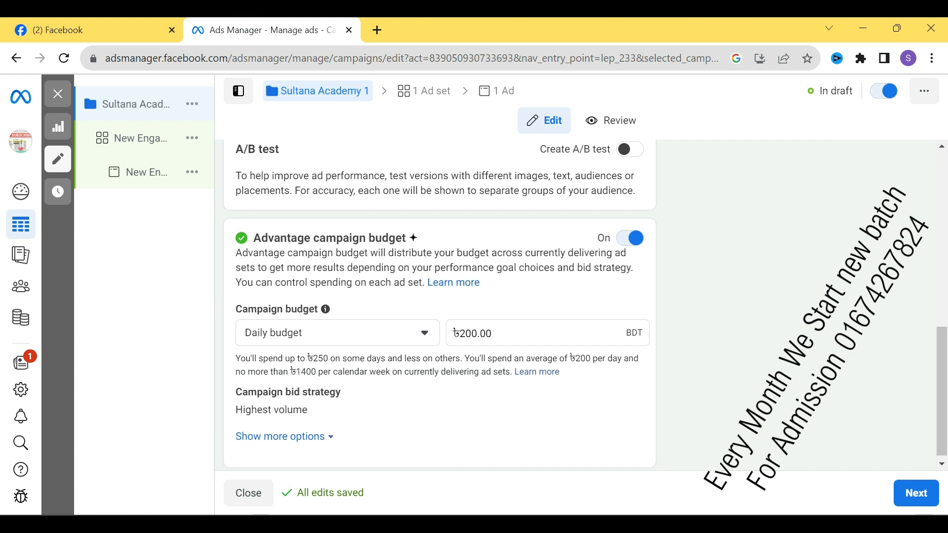
- Switch the campaign budget type to Lifetime budget
click(426, 336)
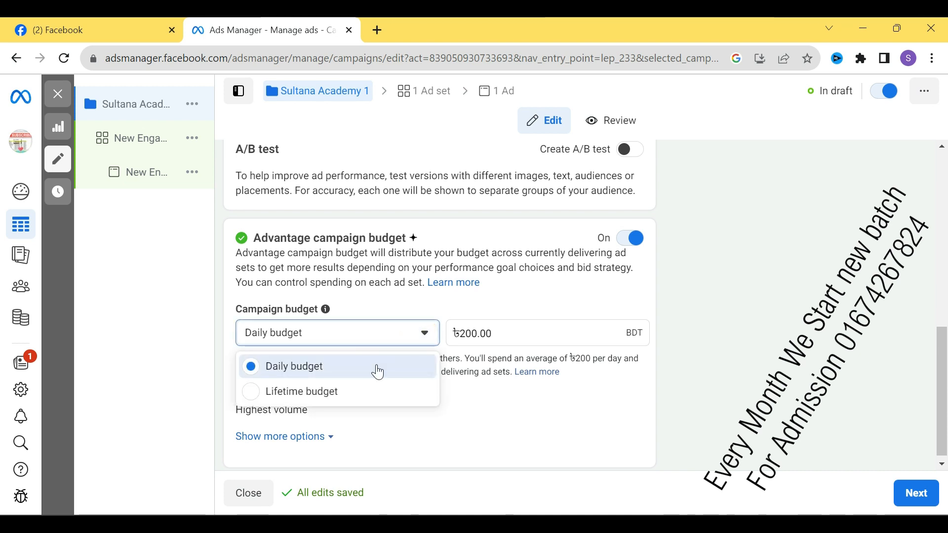
click(376, 364)
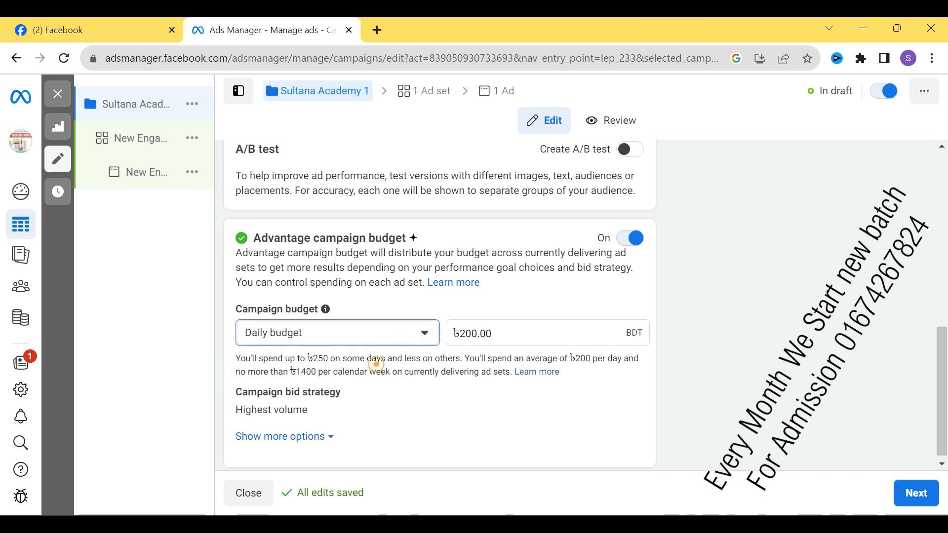
click(433, 341)
click(360, 392)
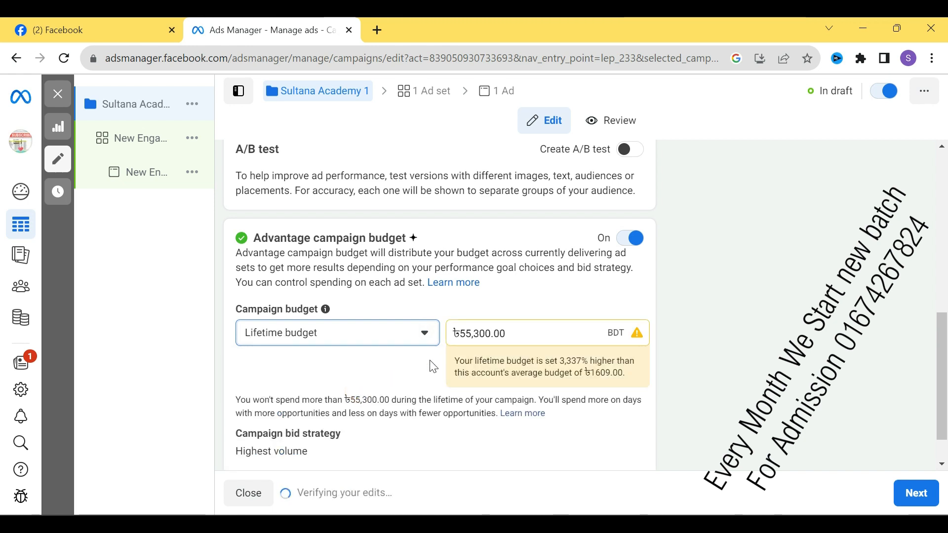
- Set the campaign's lifetime budget to 500 BDT
click(523, 333)
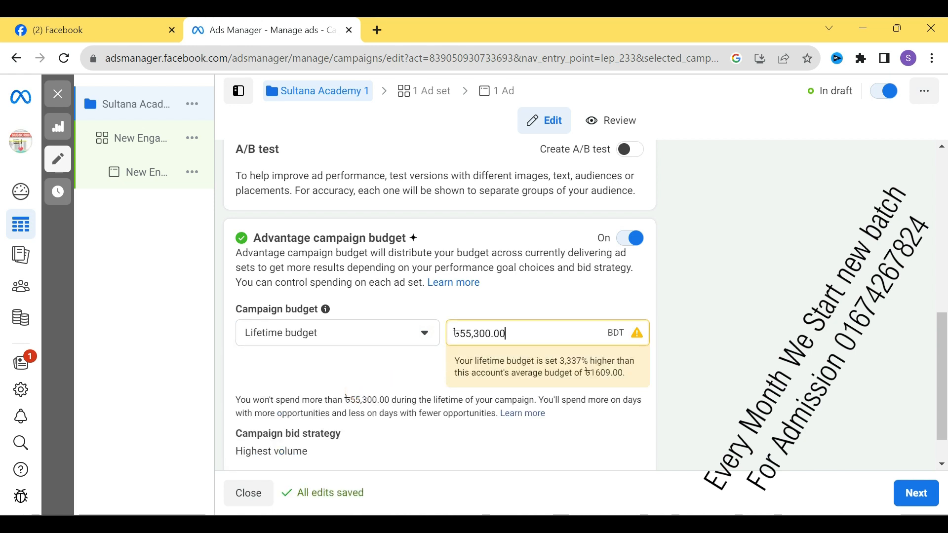
drag(506, 334, 440, 345)
text(500)
click(408, 357)
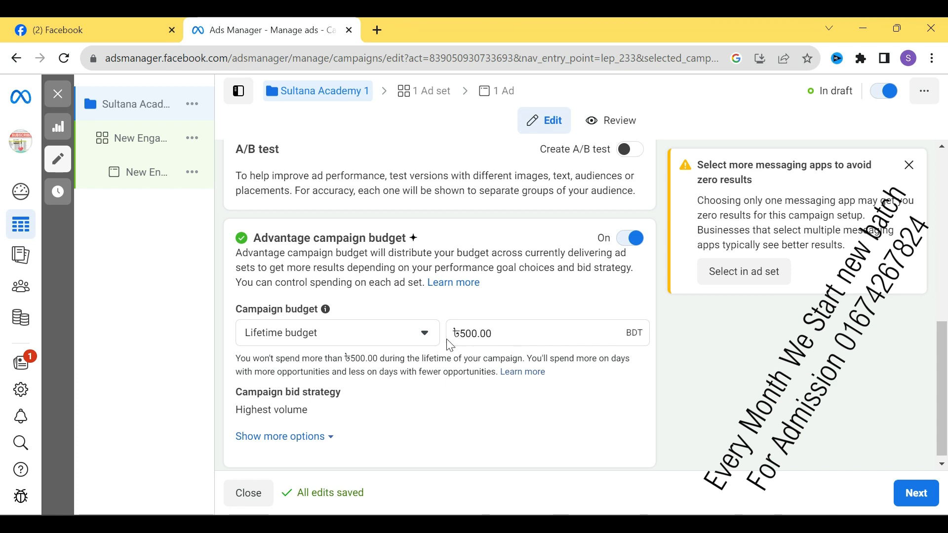
- Switch the campaign budget type back to Daily budget and set the amount to 200 BDT
click(431, 335)
click(388, 365)
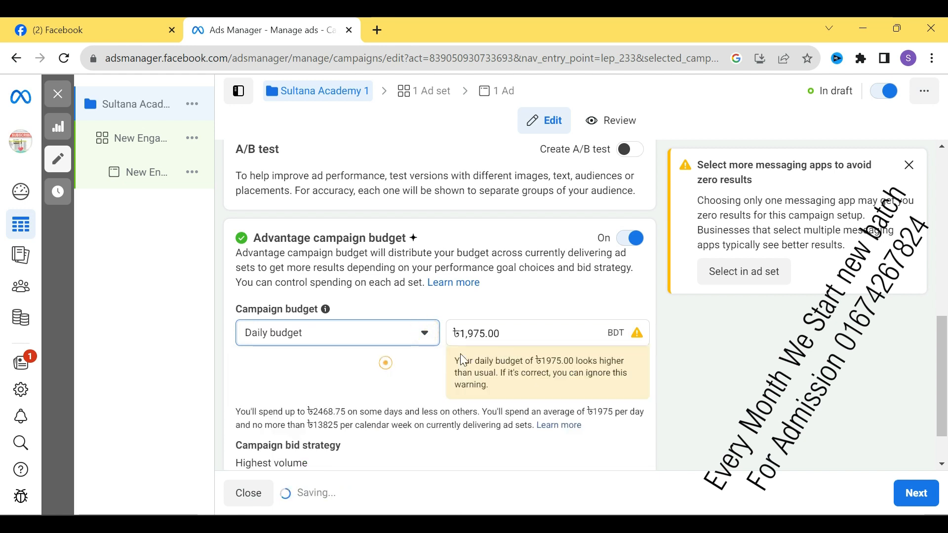
click(509, 334)
drag(509, 334, 446, 337)
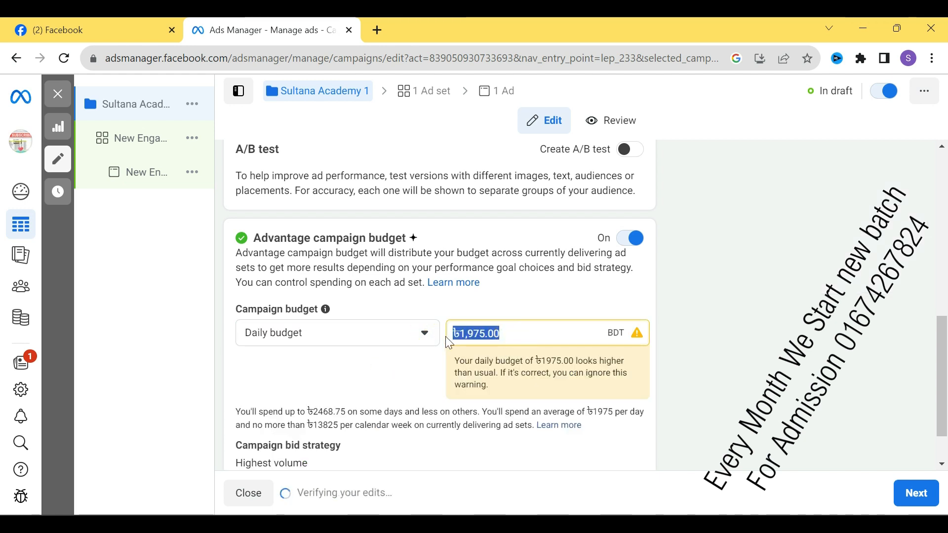
text(200)
click(403, 379)
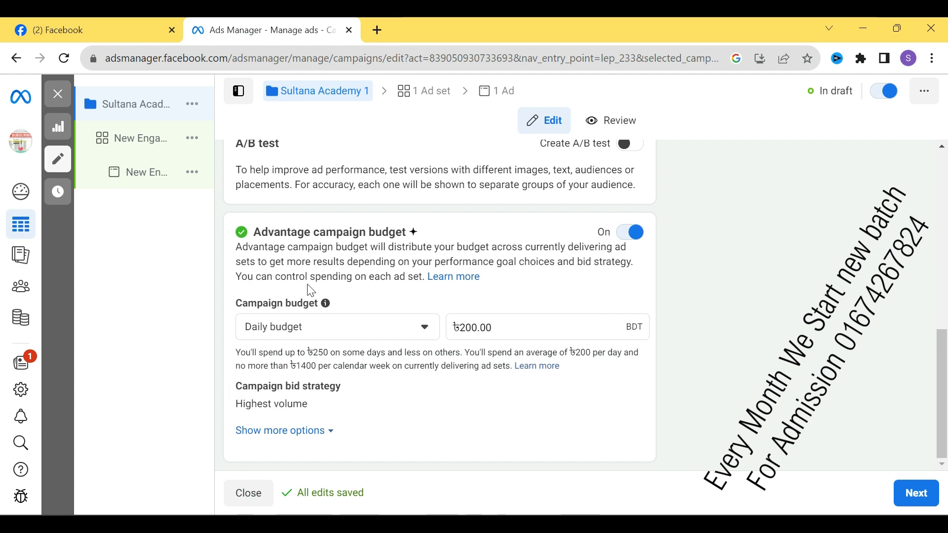
- Review the campaign-level settings from the name down to the budget, and continue to the ad set level
scroll(468, 381, up, 9)
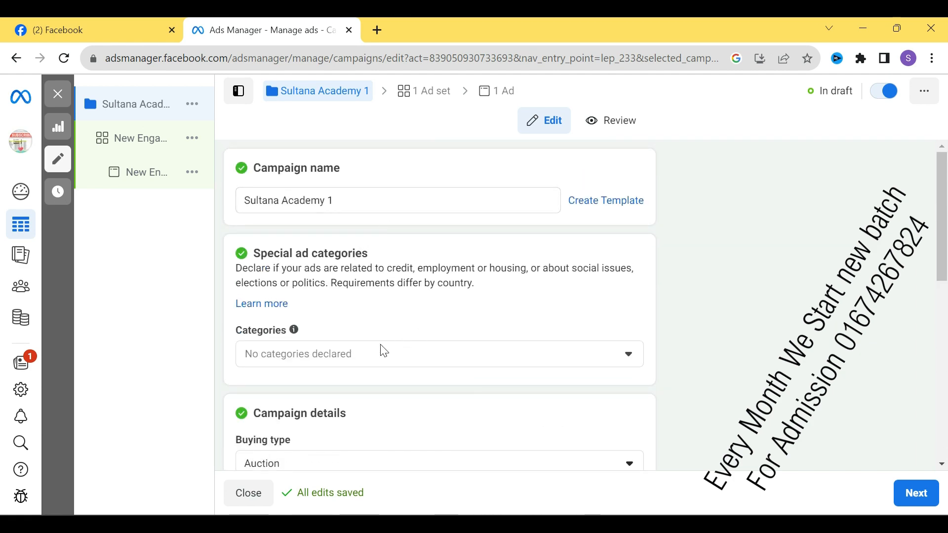
scroll(384, 372, down, 5)
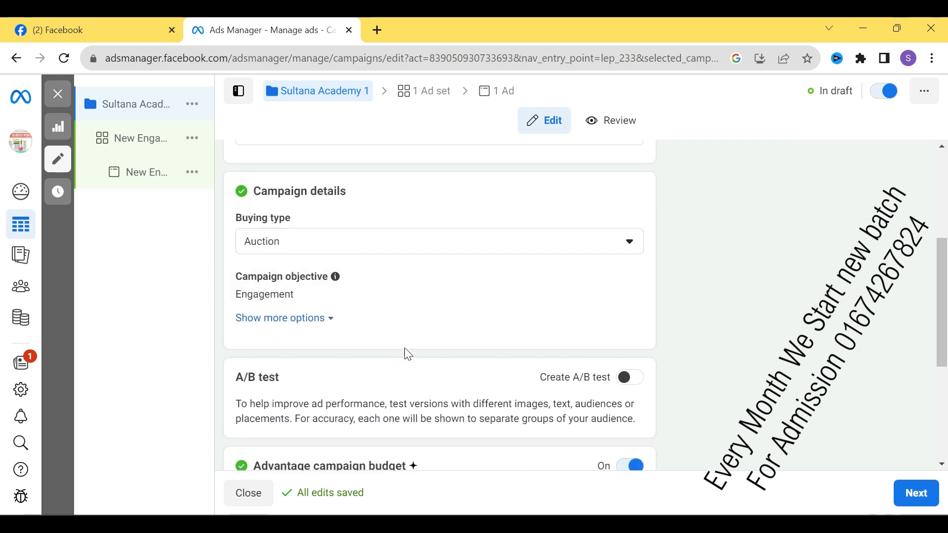
scroll(405, 348, down, 5)
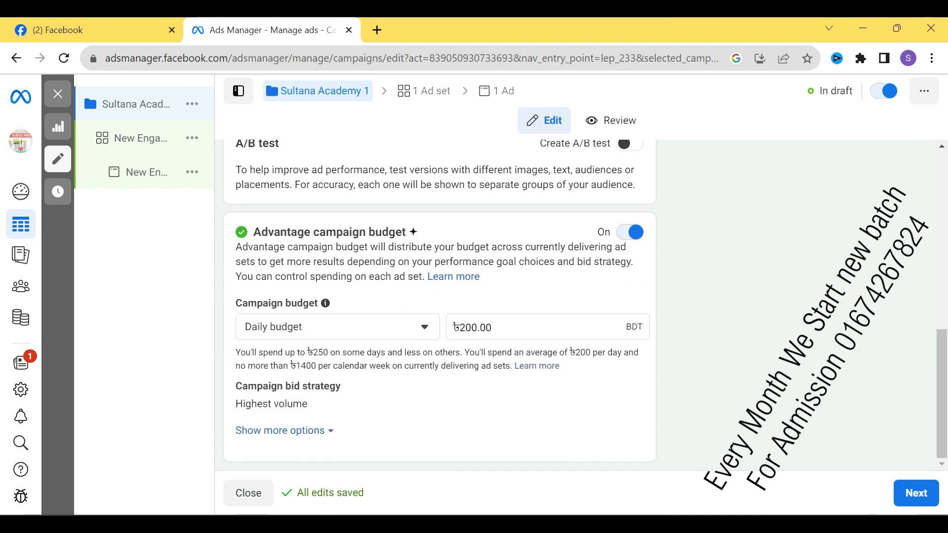
click(919, 498)
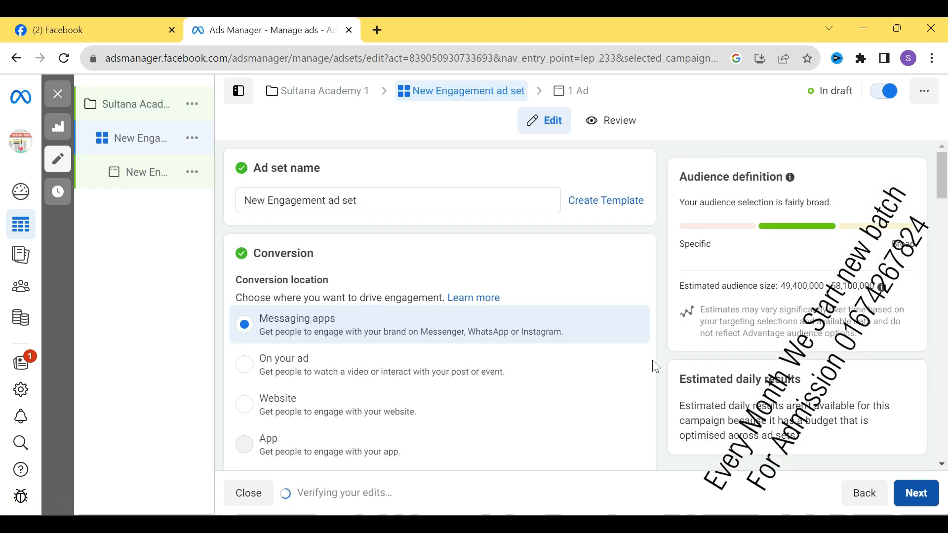
- Copy the campaign's name and use it to rename the ad set as Sultana Academy 1
click(134, 102)
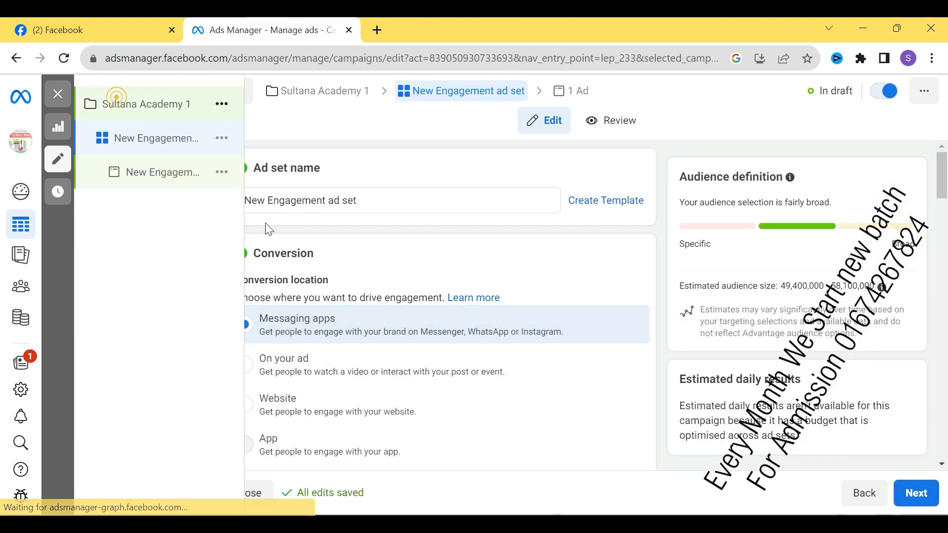
drag(341, 201, 205, 197)
key(ctrl+c)
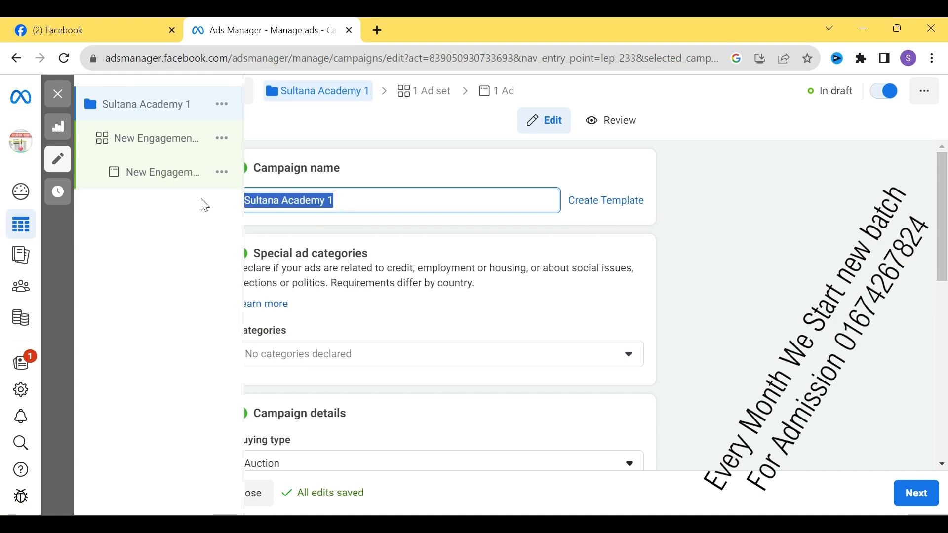
click(184, 142)
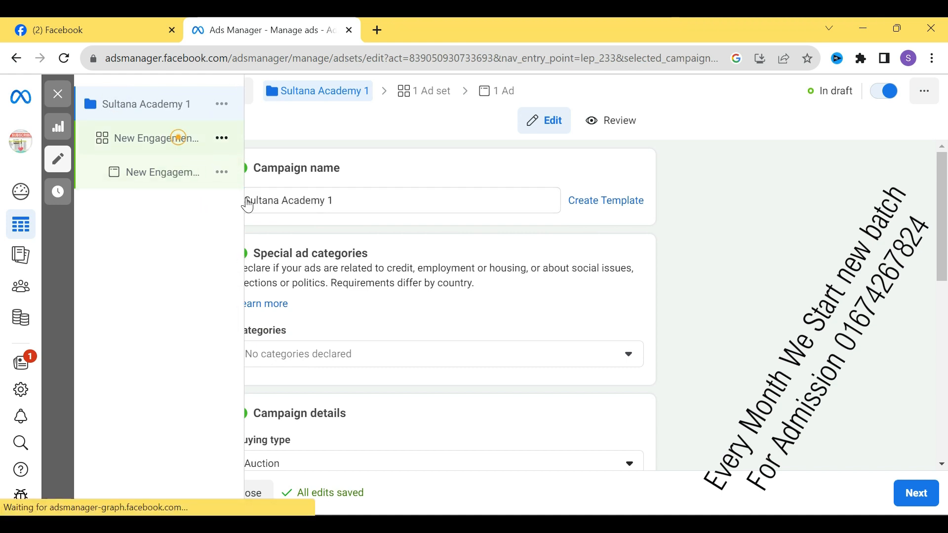
drag(359, 201, 223, 205)
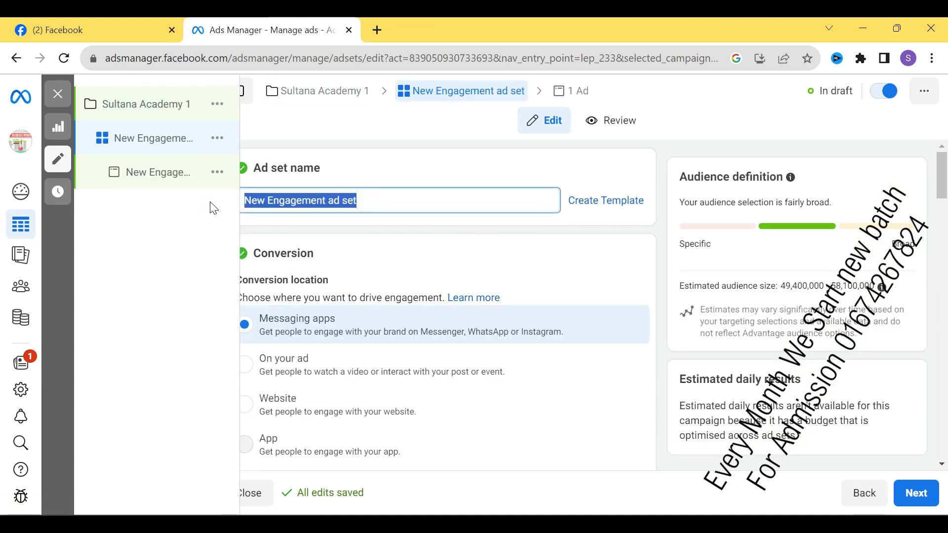
key(ctrl+v)
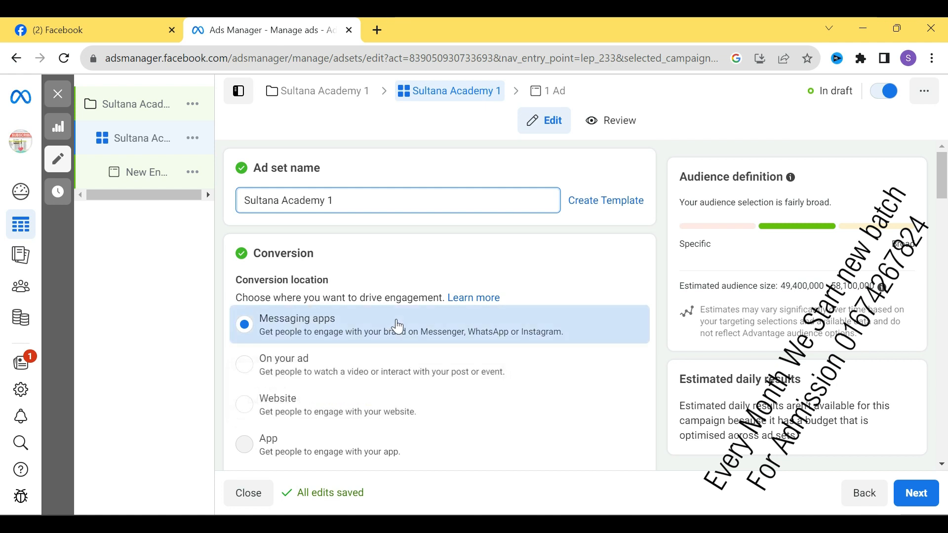
- Look through the conversion location options for the ad set and choose Facebook Page
scroll(396, 327, down, 1)
scroll(380, 316, up, 1)
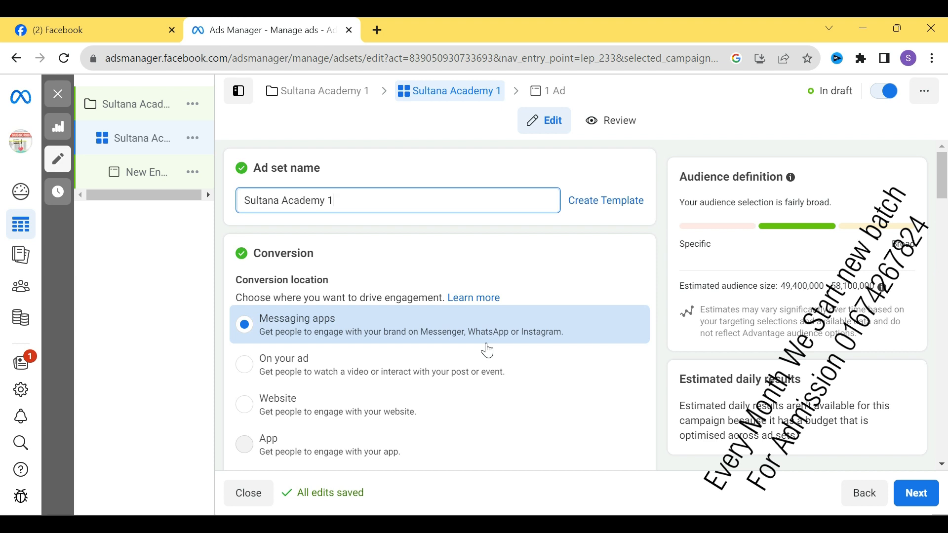
scroll(487, 351, down, 3)
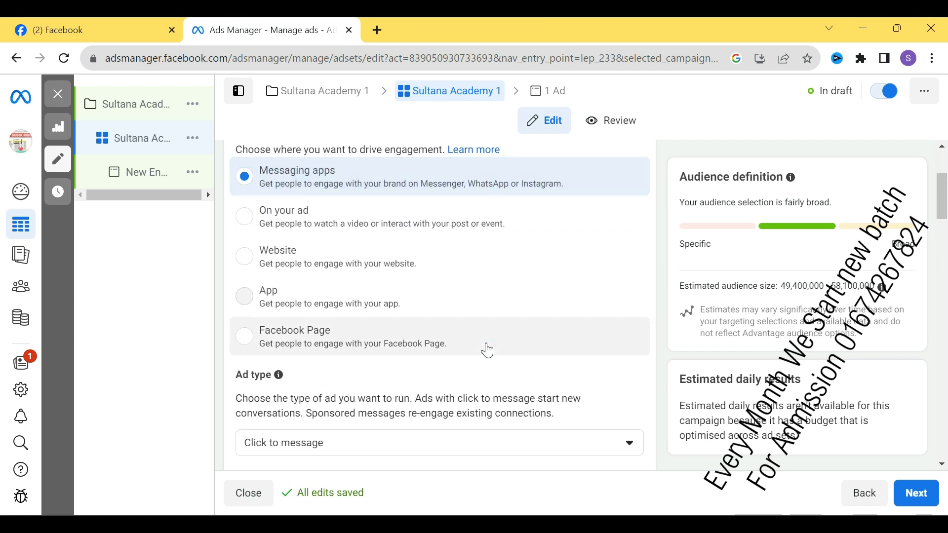
scroll(487, 350, up, 3)
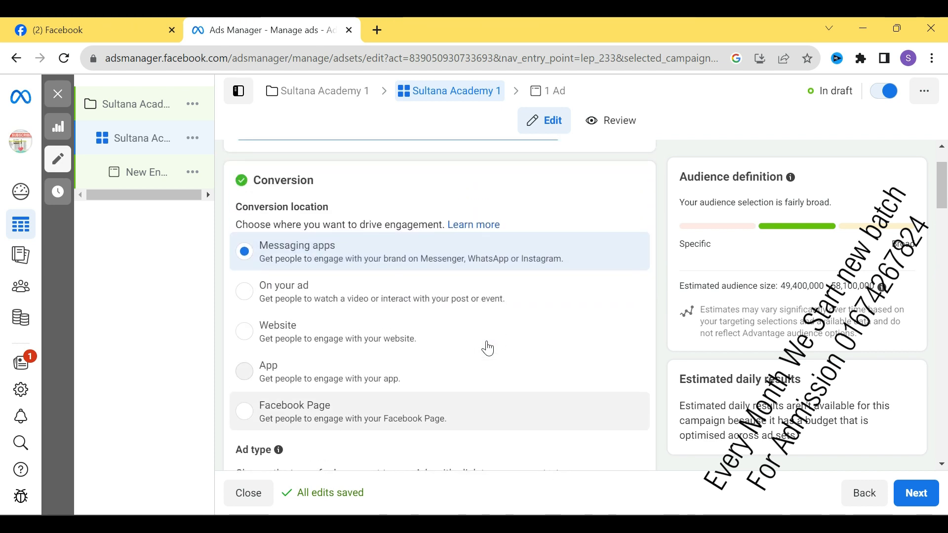
scroll(488, 349, down, 2)
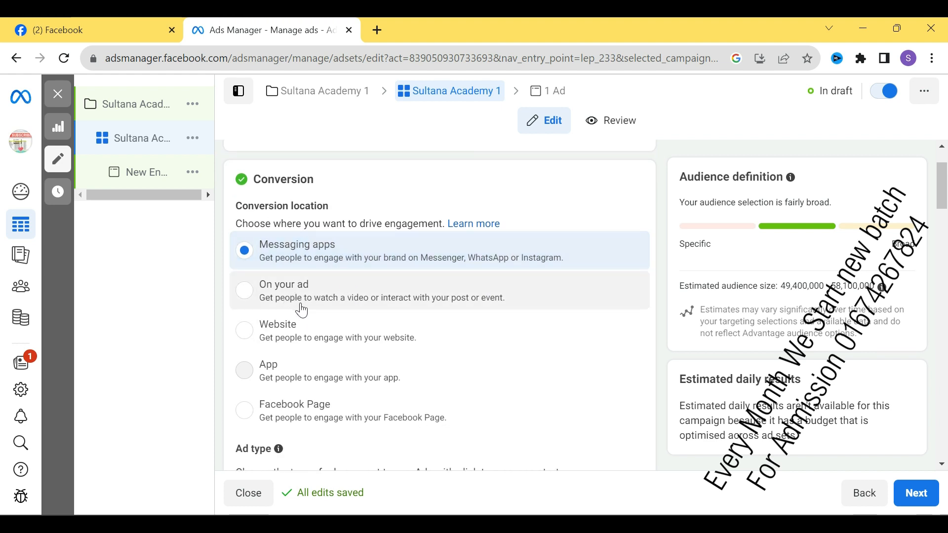
scroll(305, 349, down, 1)
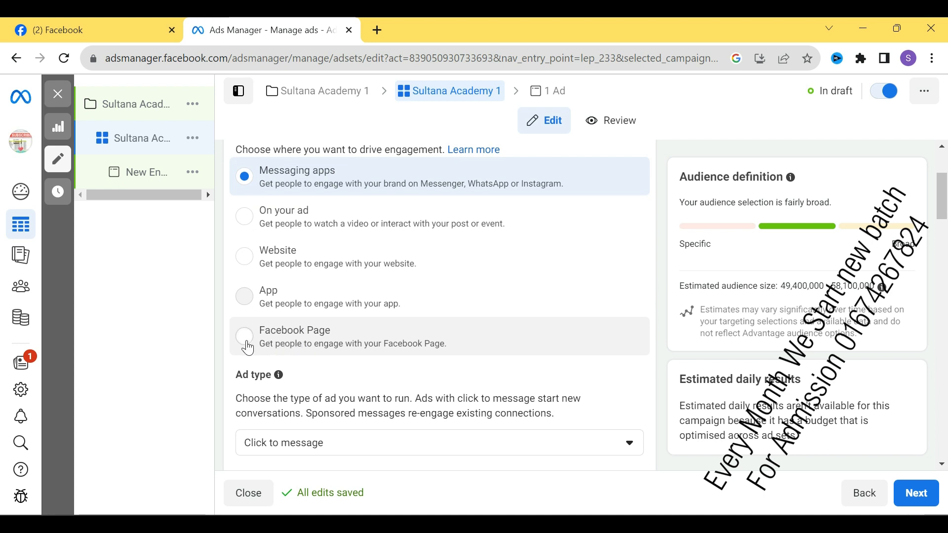
click(245, 341)
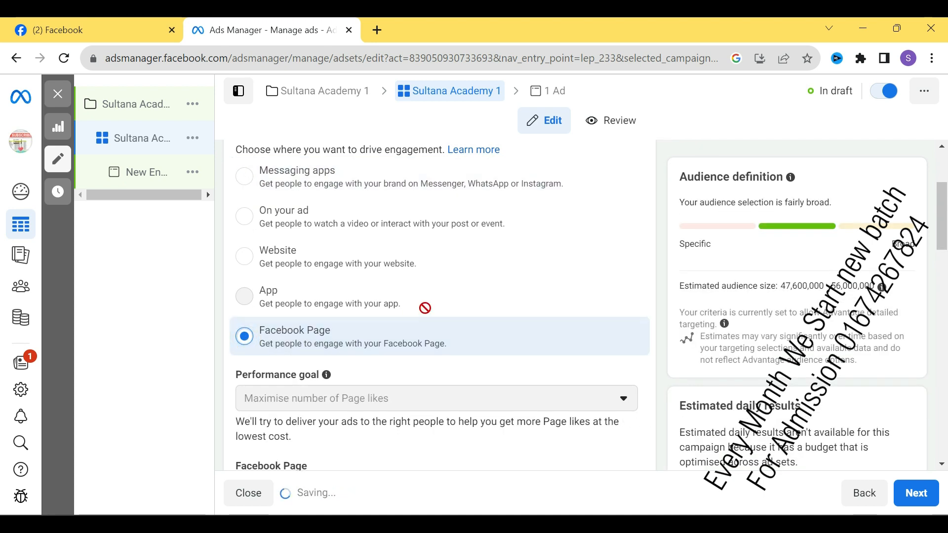
scroll(474, 344, up, 1)
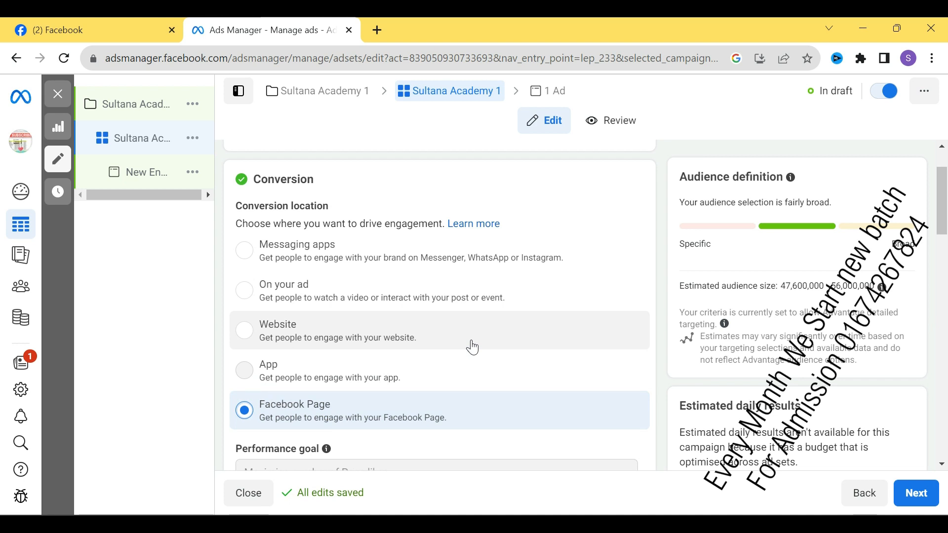
scroll(444, 350, down, 1)
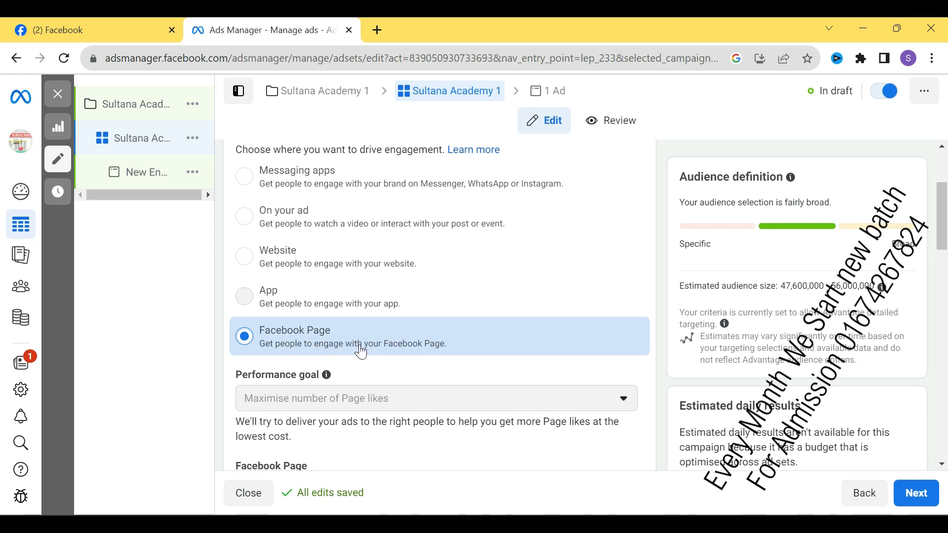
- Select Sultana Academy as the Facebook Page for the ad set and try to edit the cost per result goal
scroll(356, 353, down, 3)
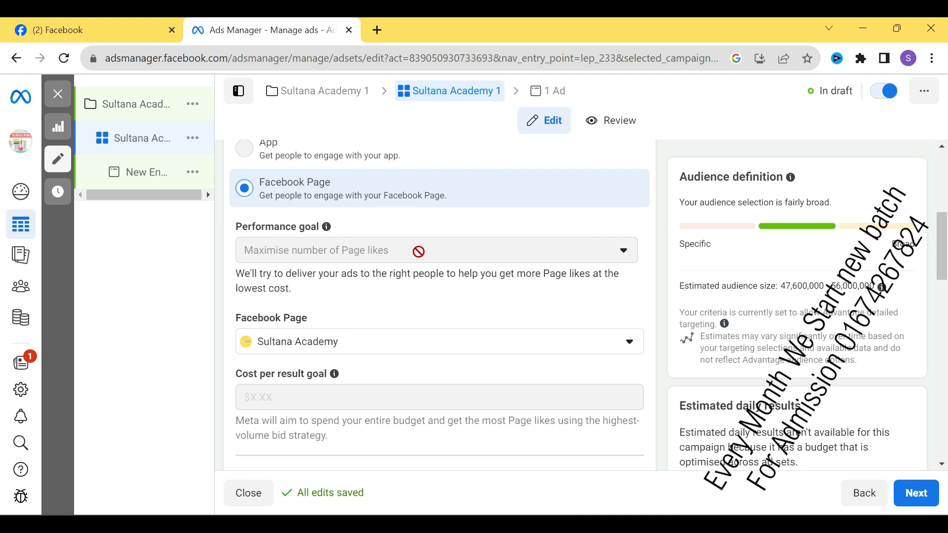
mouse_move(419, 252)
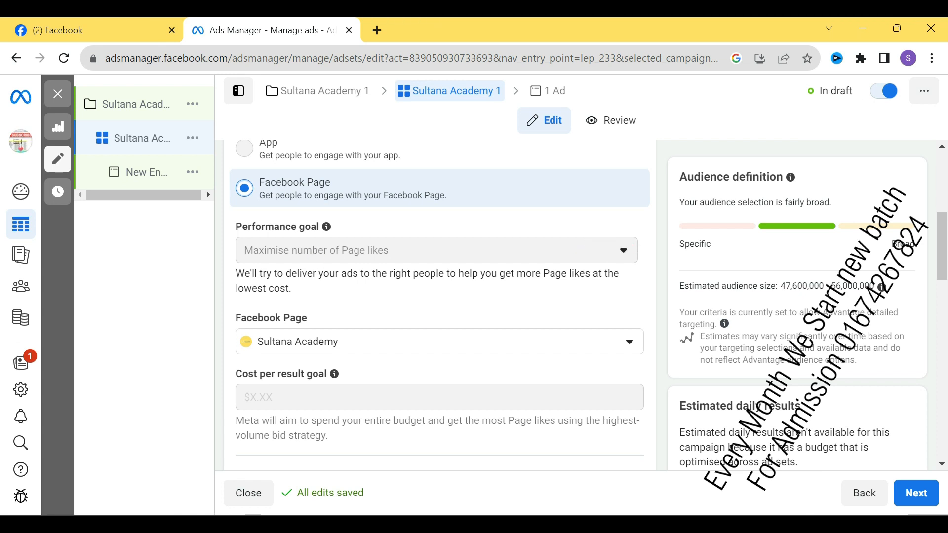
scroll(485, 334, down, 2)
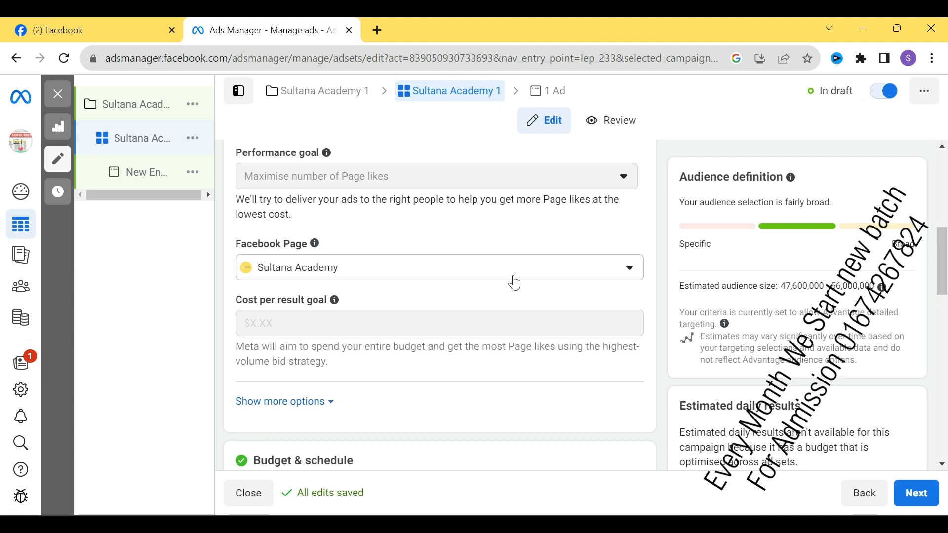
click(630, 269)
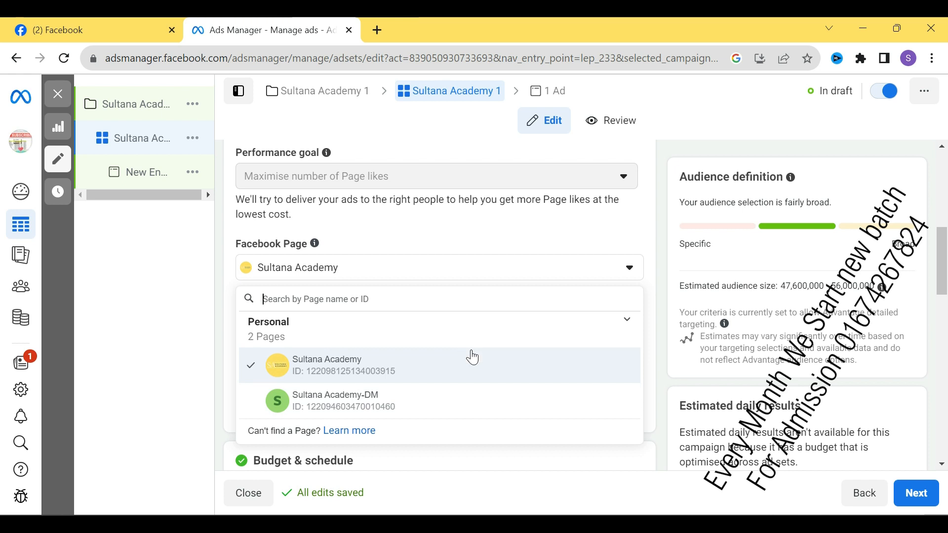
click(425, 365)
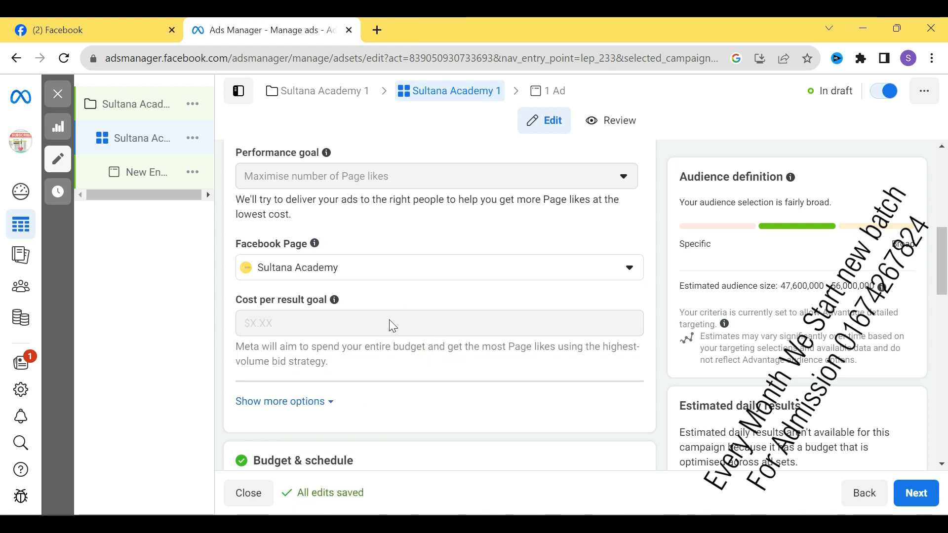
mouse_move(394, 325)
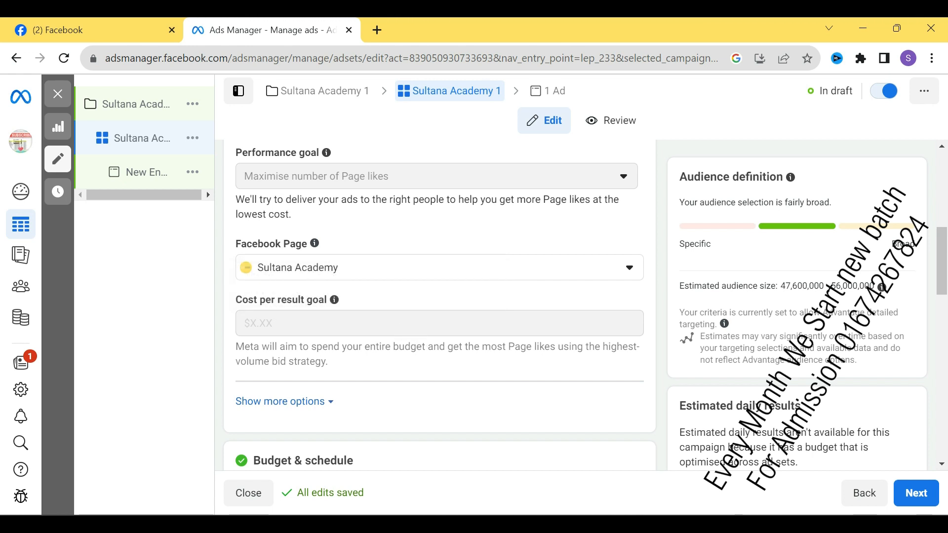
click(417, 324)
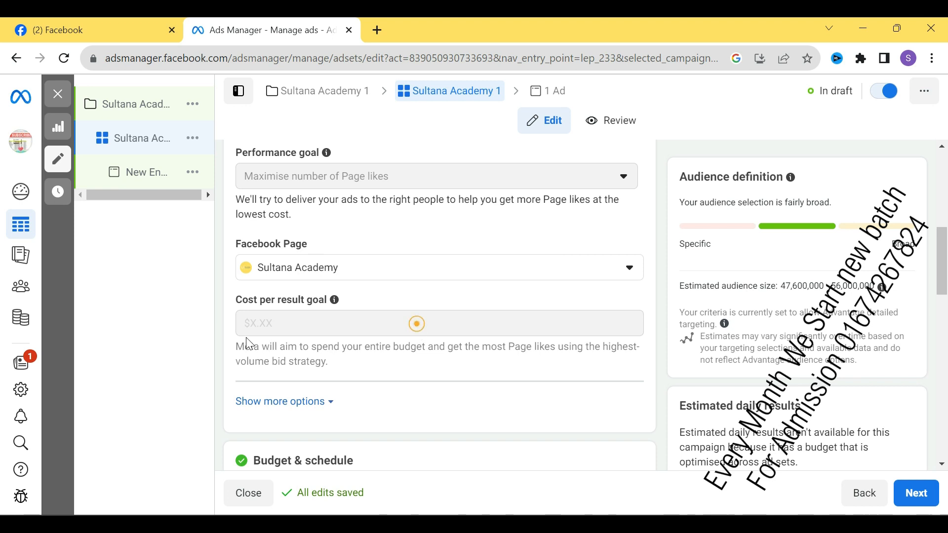
- Enable an end date in the ad set's schedule and set it to 23/11/2023
scroll(448, 355, down, 3)
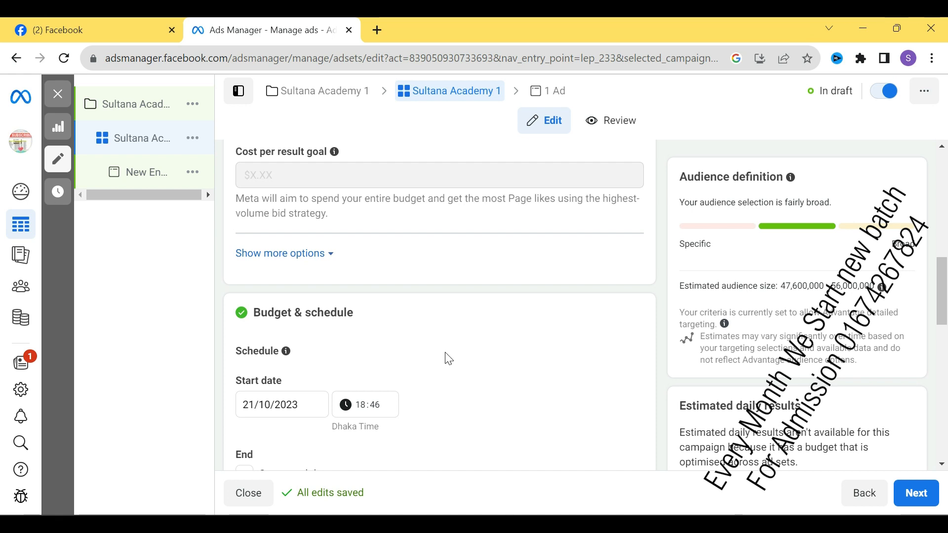
scroll(449, 364, down, 2)
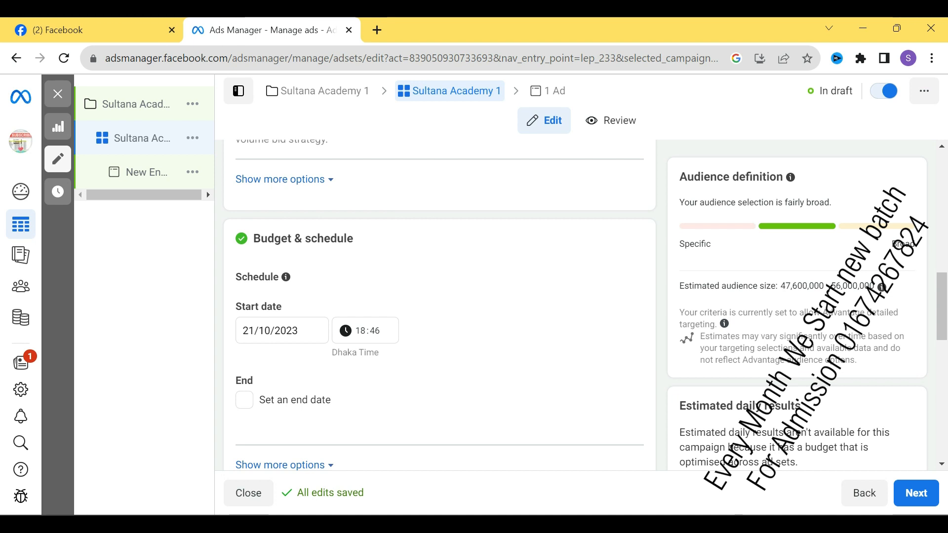
scroll(440, 307, down, 2)
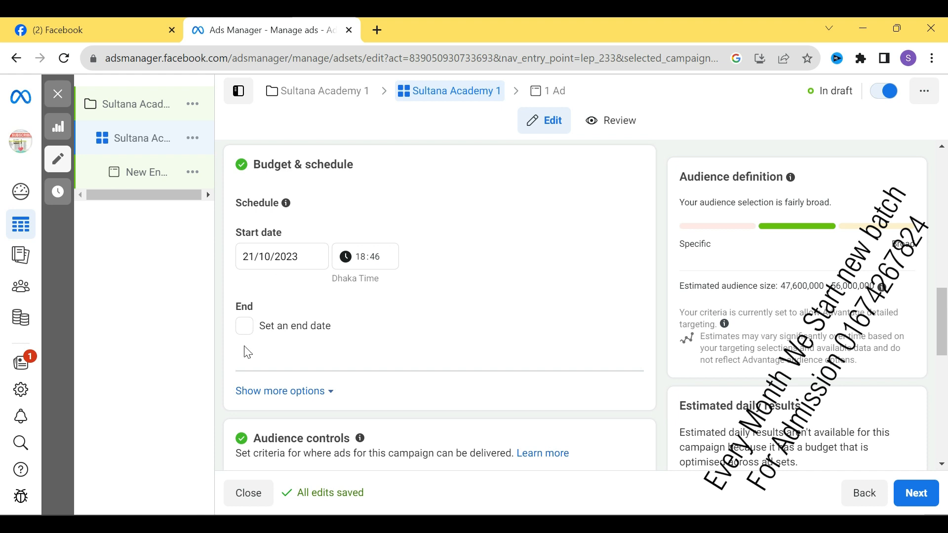
click(247, 327)
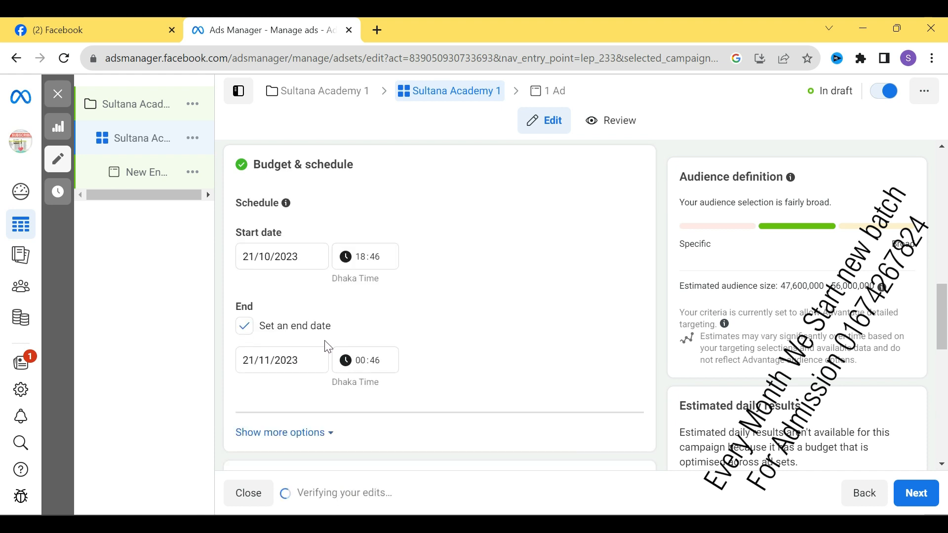
click(271, 354)
click(324, 285)
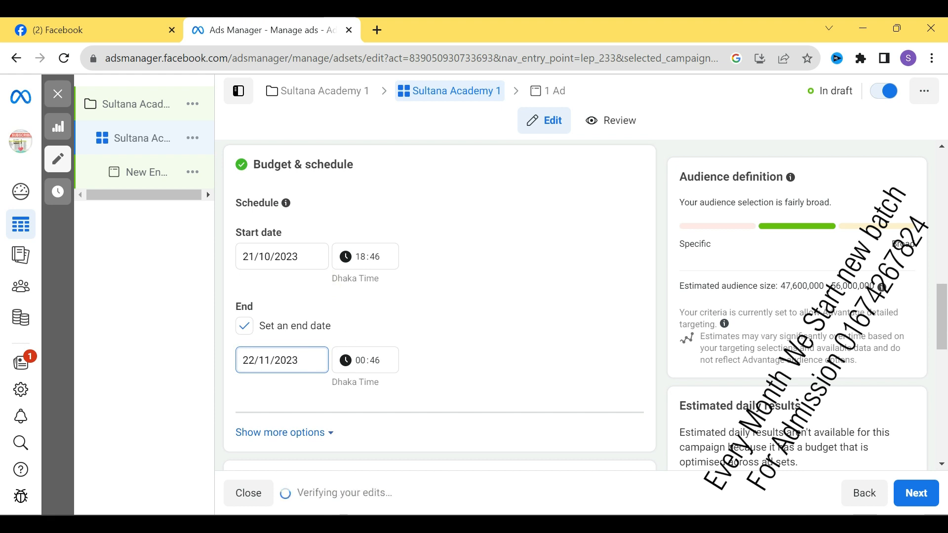
click(269, 360)
click(345, 286)
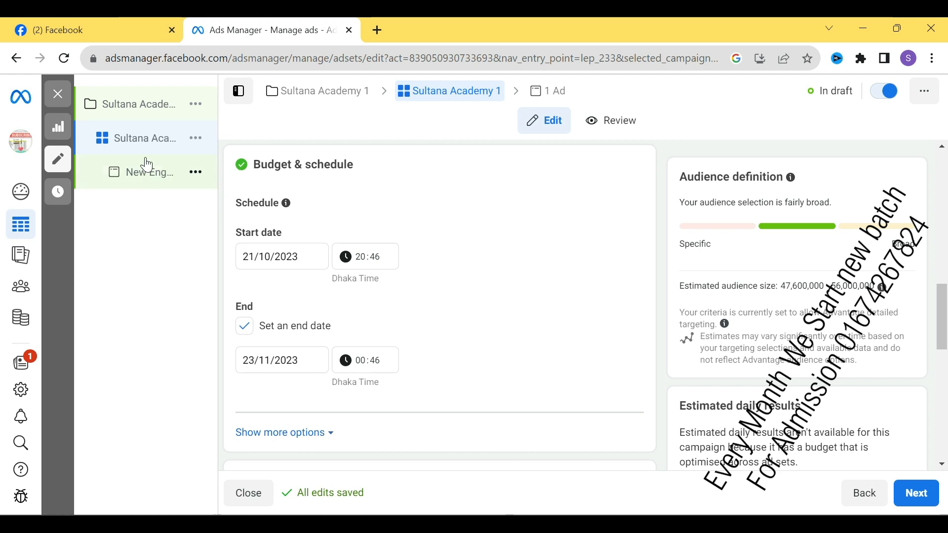
- Switch the campaign budget of Sultana Academy 1 to a lifetime budget of ৳200
click(151, 105)
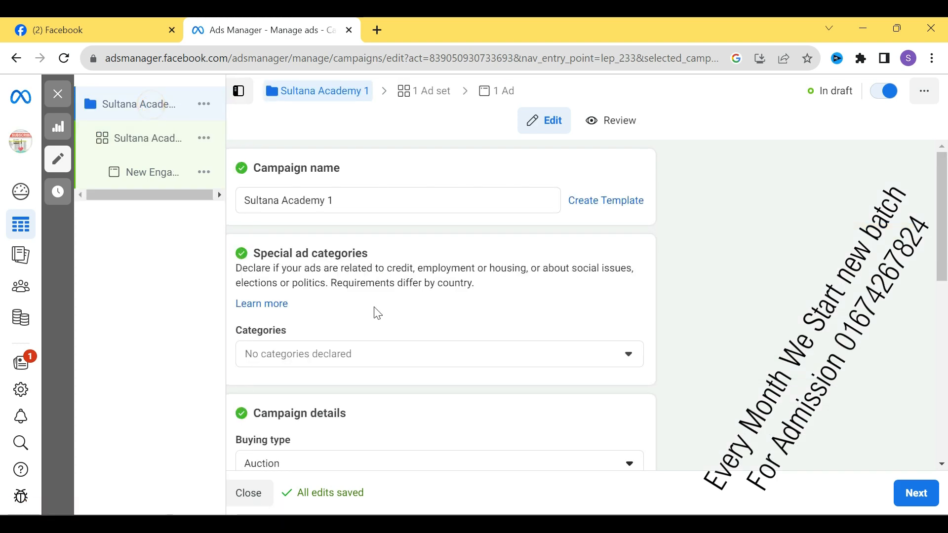
scroll(339, 424, down, 4)
scroll(338, 423, down, 5)
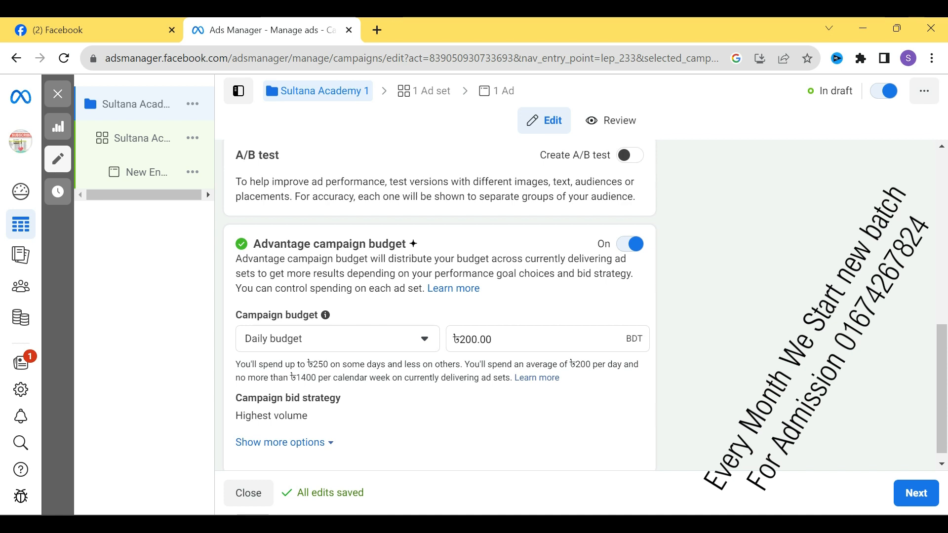
click(421, 337)
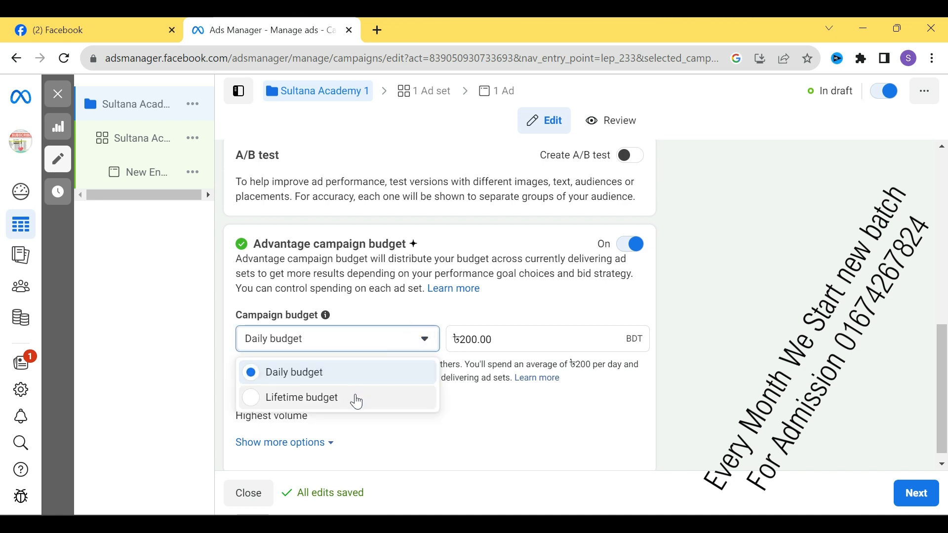
click(354, 397)
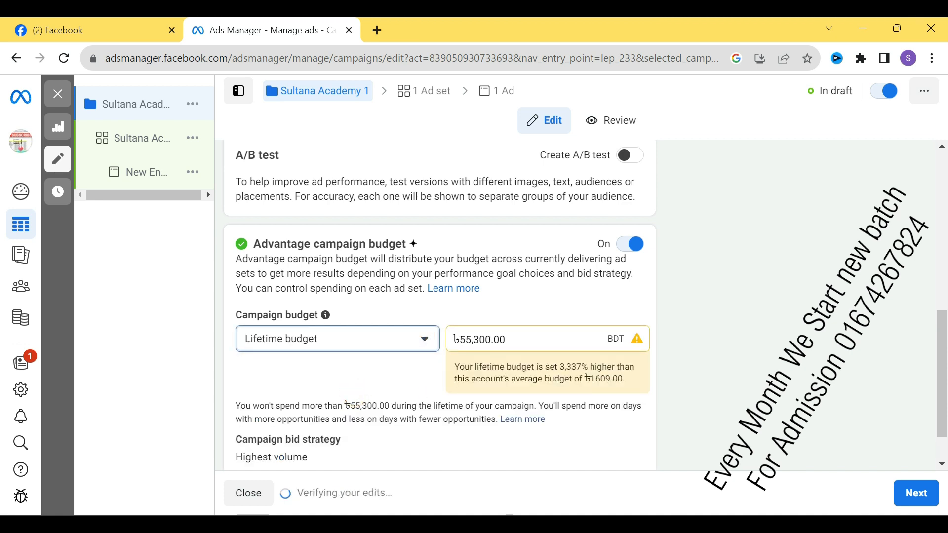
drag(529, 339, 441, 346)
text(20)
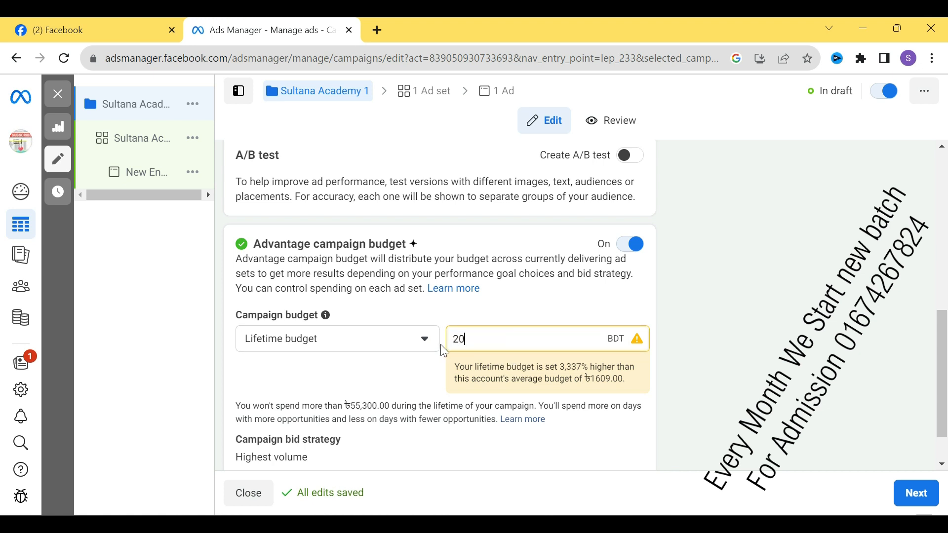
text(0)
click(441, 345)
scroll(417, 395, up, 2)
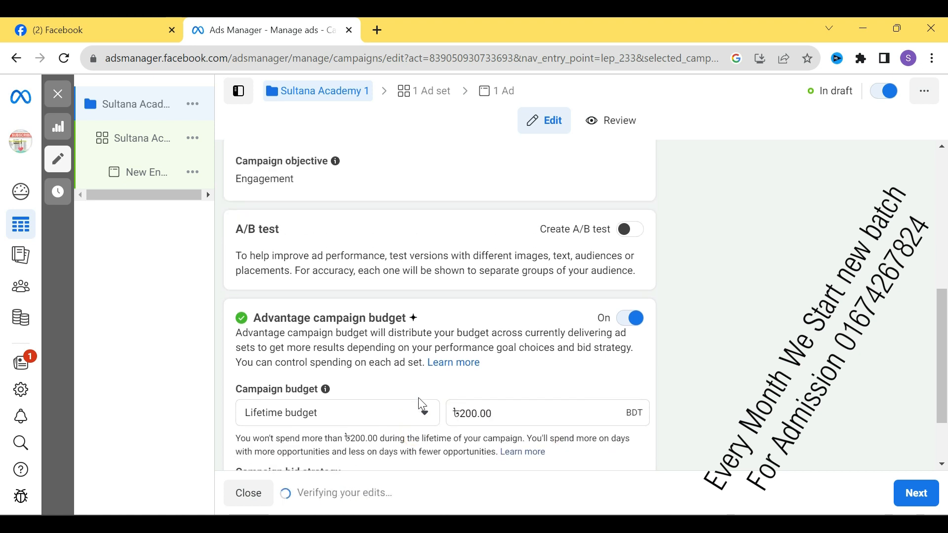
scroll(418, 399, down, 2)
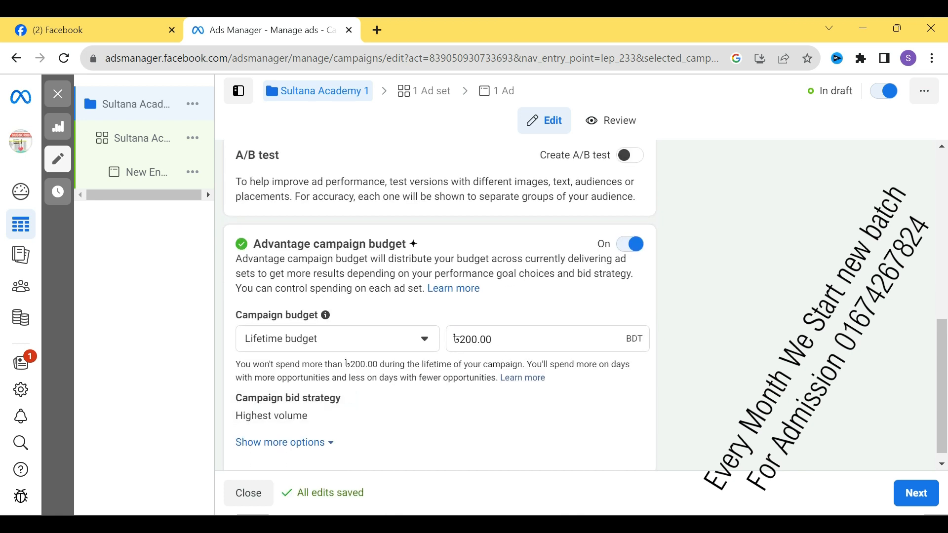
- Switch the campaign budget back to a daily budget and set it to ৳200
click(426, 342)
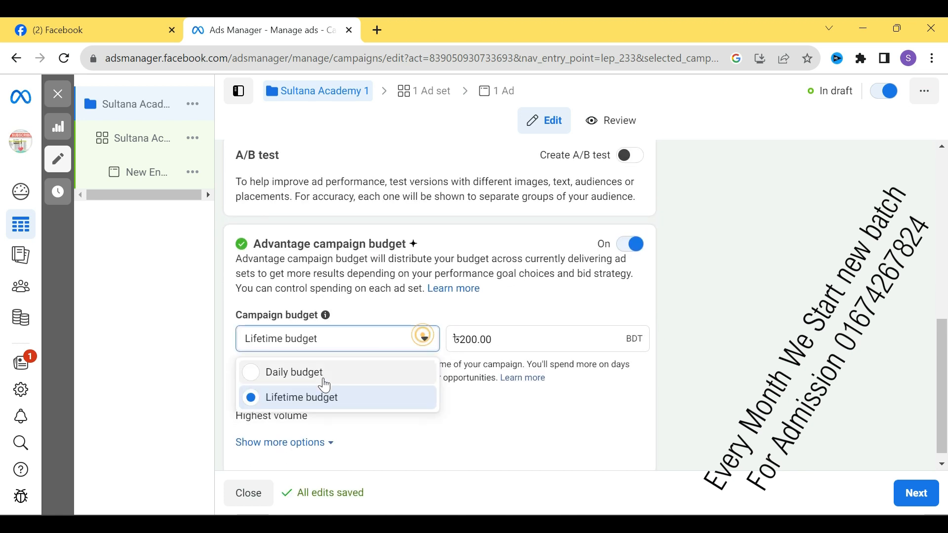
click(311, 371)
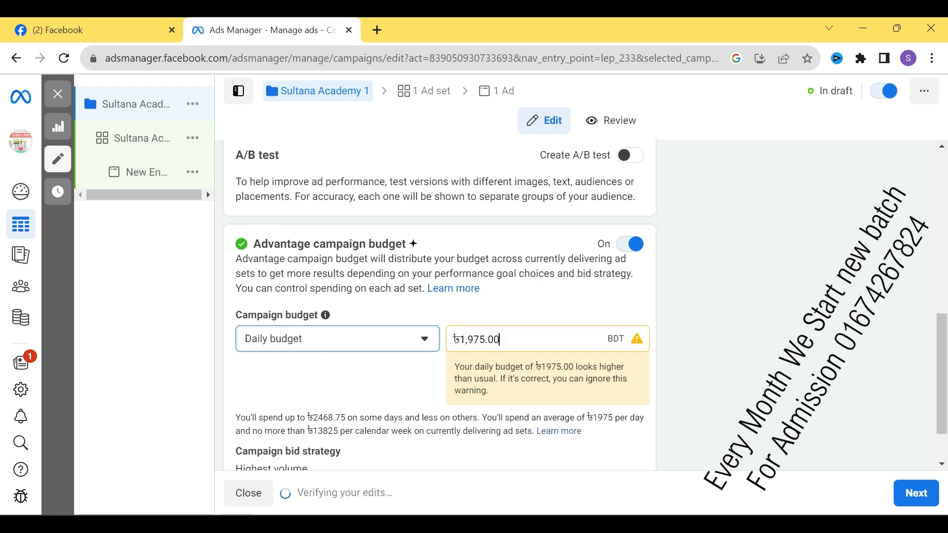
drag(516, 340, 434, 341)
text(200)
click(362, 378)
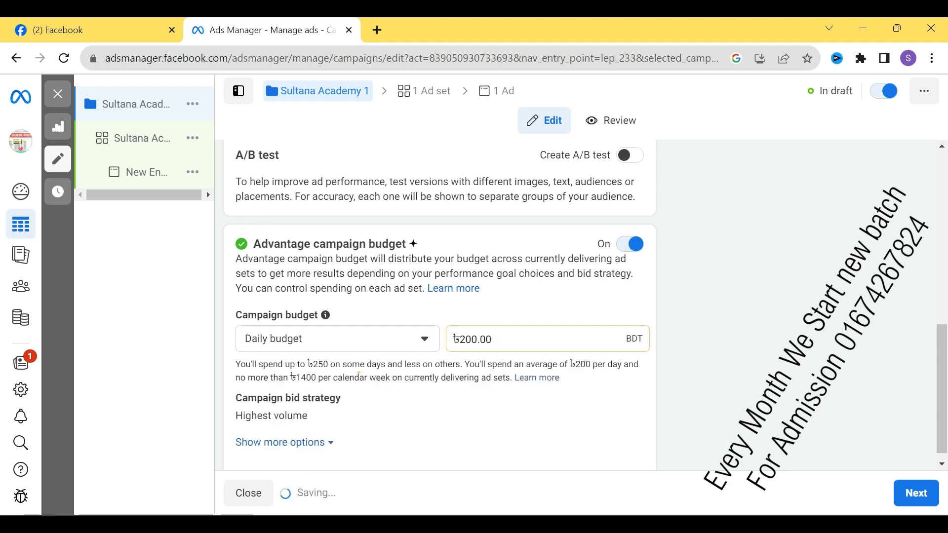
- Return to the Sultana Academy 1 ad set and review its settings from the conversion section through the audience sections
scroll(378, 416, up, 10)
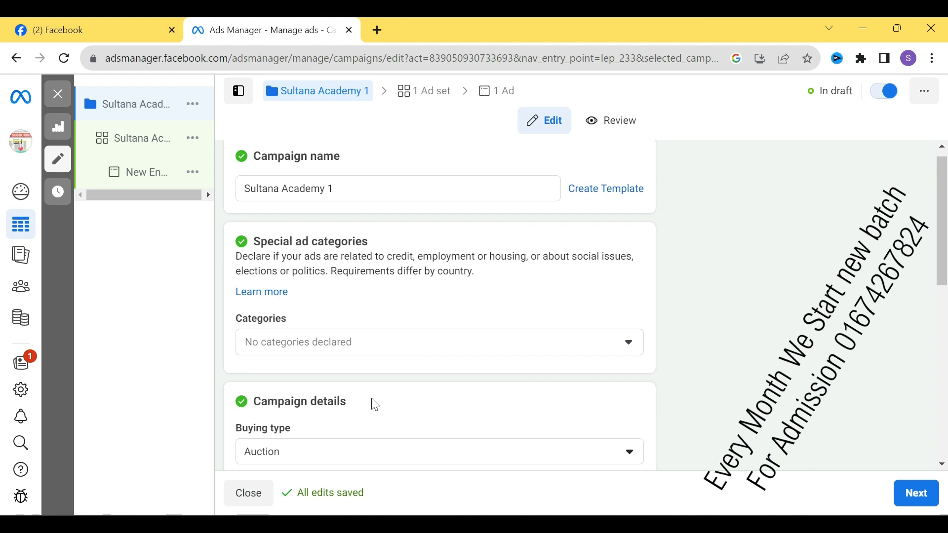
click(142, 138)
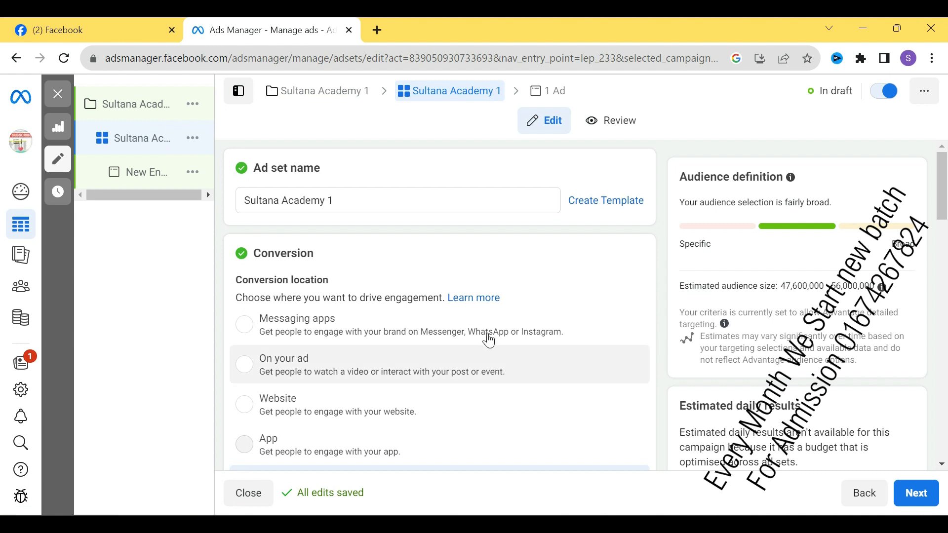
scroll(413, 361, down, 10)
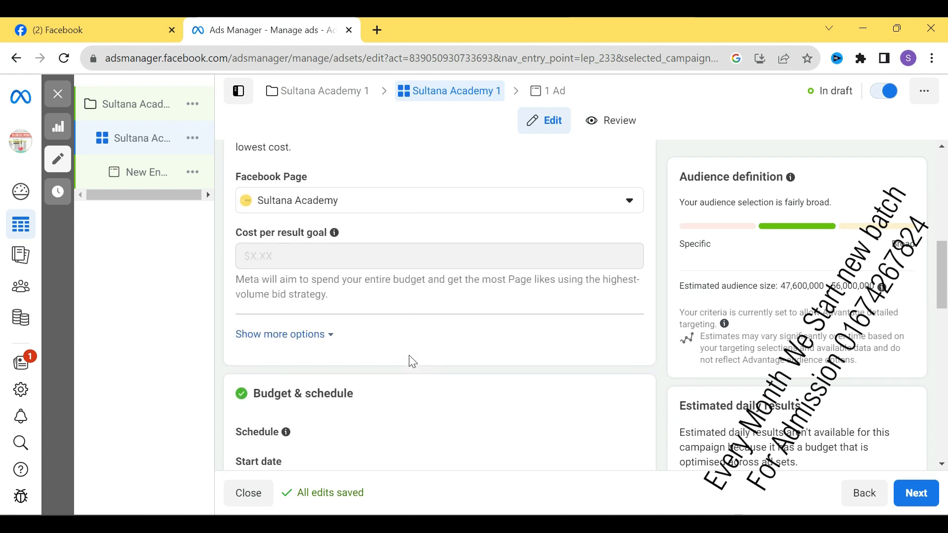
scroll(413, 362, down, 7)
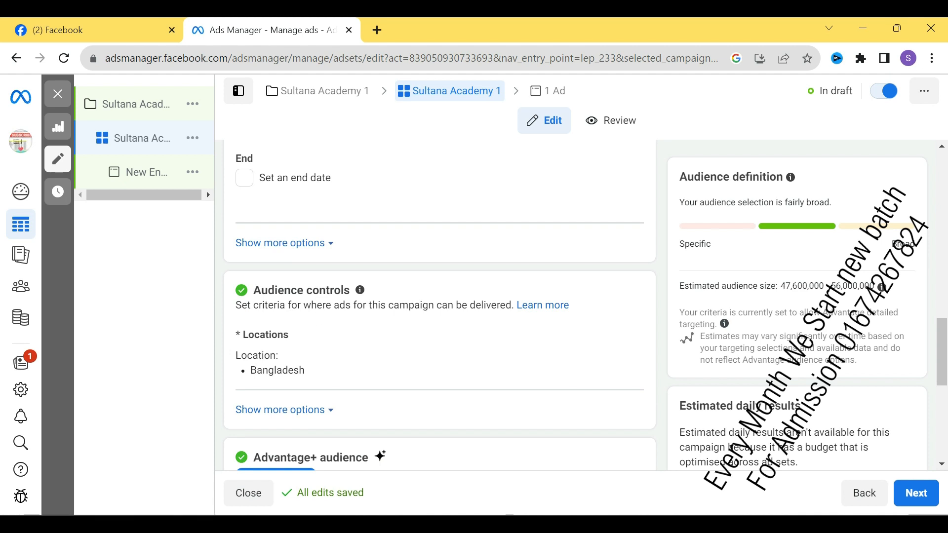
scroll(362, 346, down, 2)
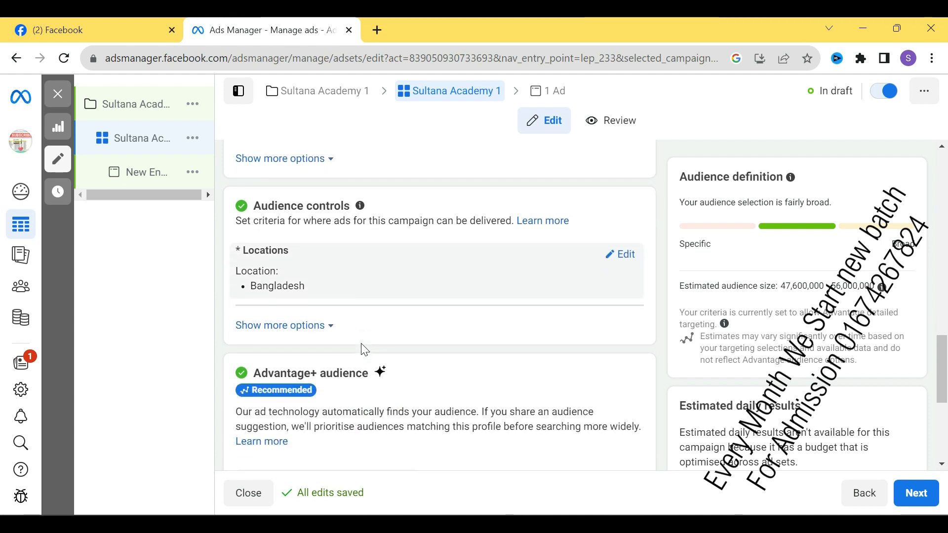
scroll(365, 349, down, 2)
scroll(363, 351, down, 2)
scroll(363, 351, down, 2)
scroll(364, 349, up, 5)
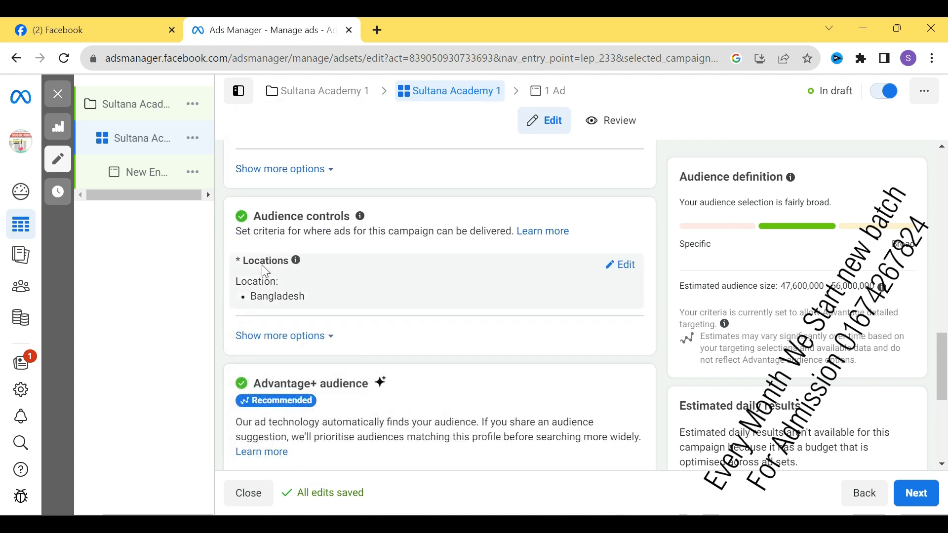
- Exclude Dhaka, Dhaka Division from the ad set's Bangladesh location targeting and inspect the area on the map
click(626, 267)
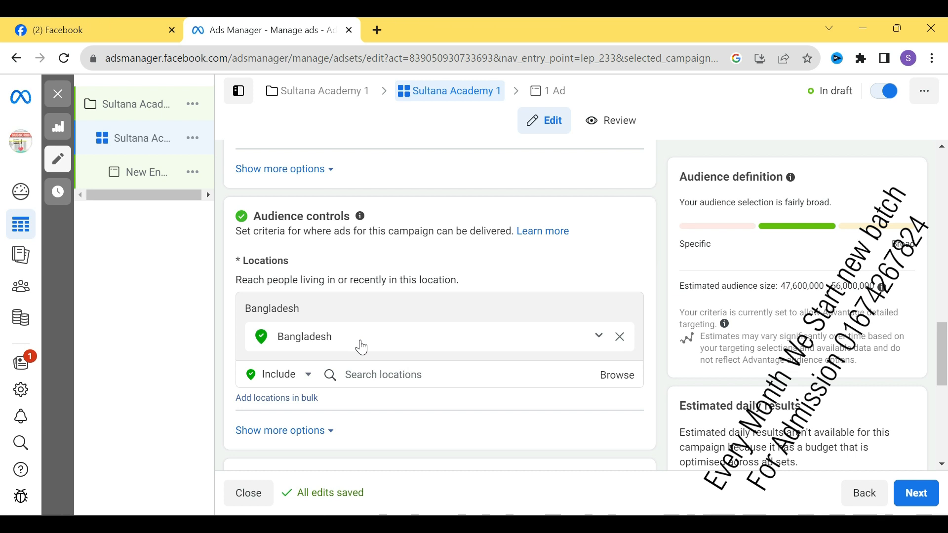
scroll(361, 347, down, 1)
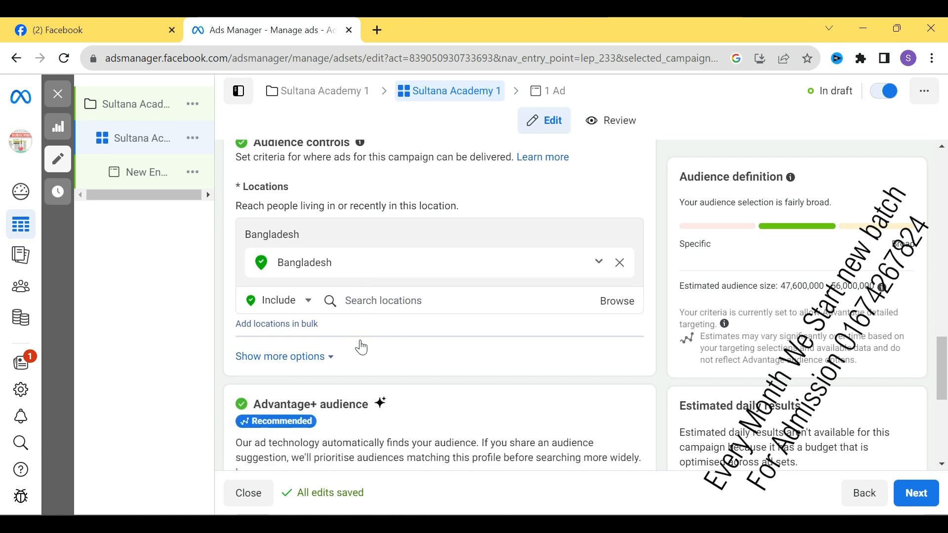
click(310, 302)
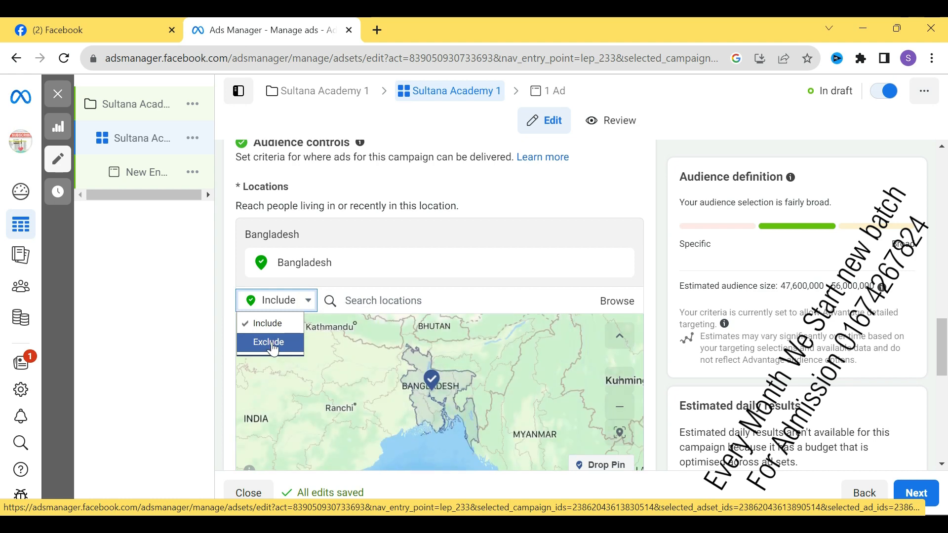
click(273, 349)
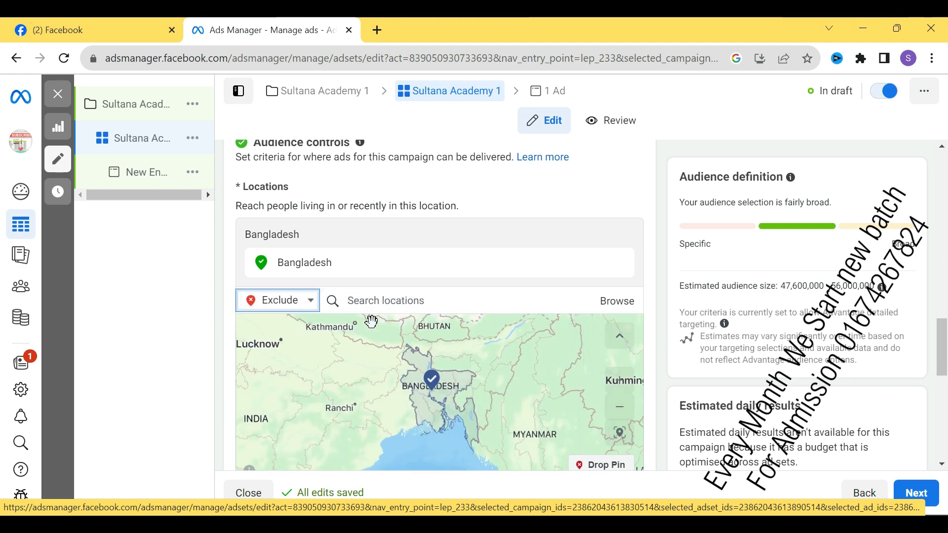
click(391, 301)
text(dhaka)
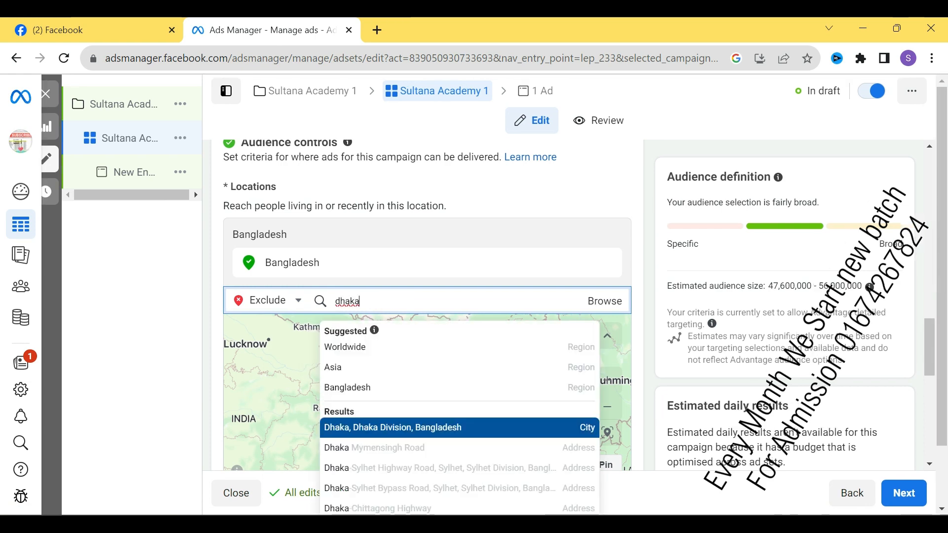
key(Return)
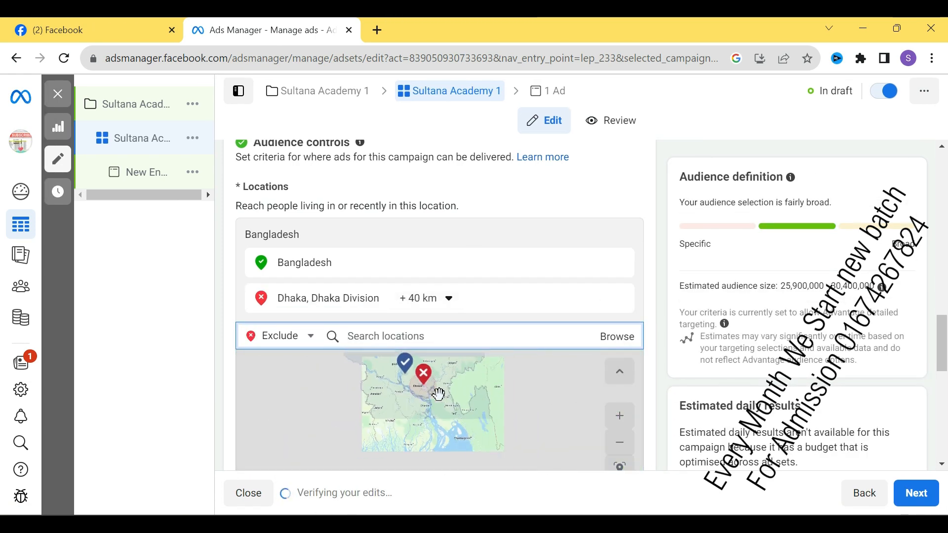
scroll(548, 301, down, 1)
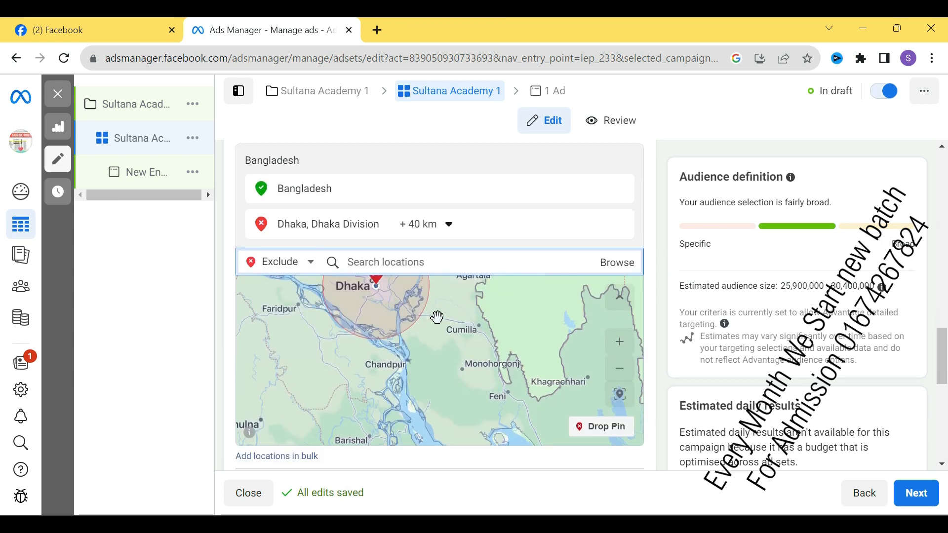
scroll(435, 324, up, 2)
scroll(433, 329, down, 2)
scroll(429, 328, down, 2)
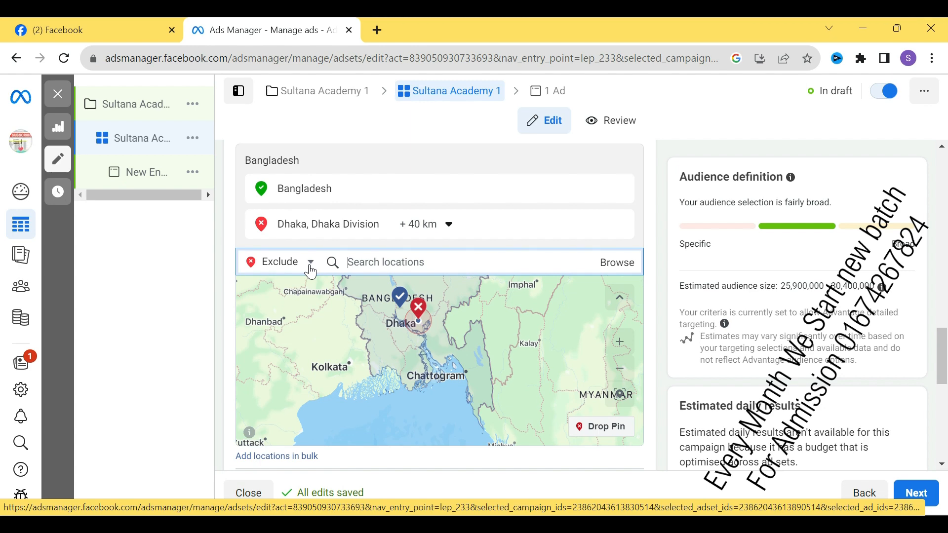
- Review the ad set's Advantage+ audience and placements options alongside the location settings
scroll(487, 226, down, 5)
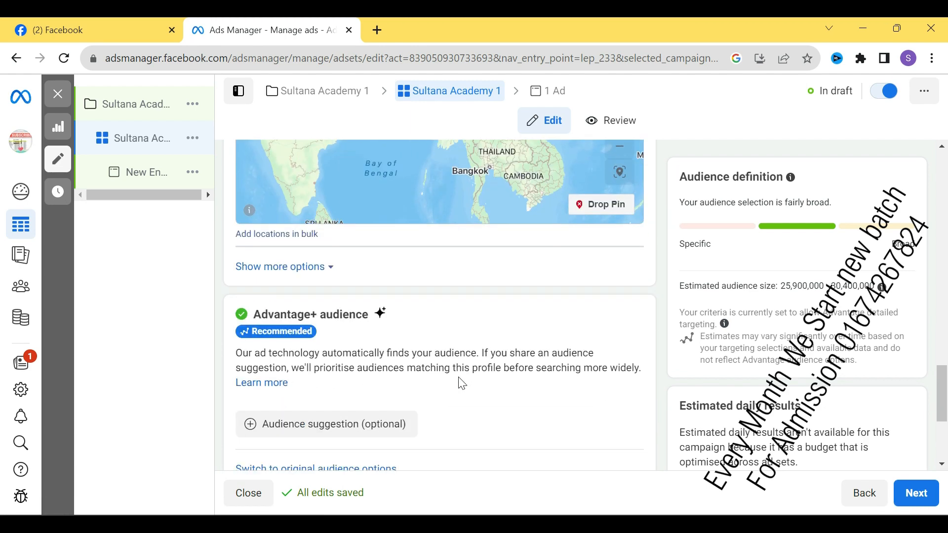
scroll(454, 378, down, 2)
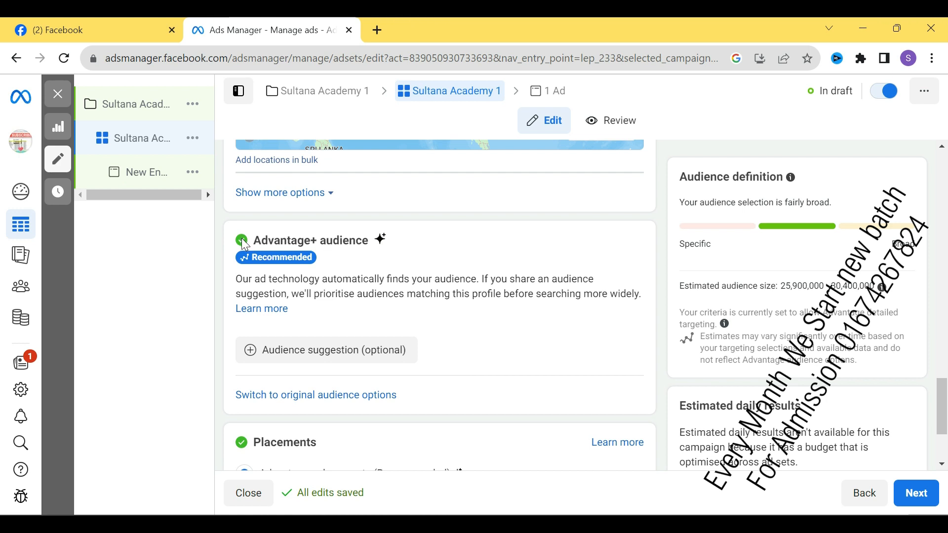
scroll(373, 352, down, 1)
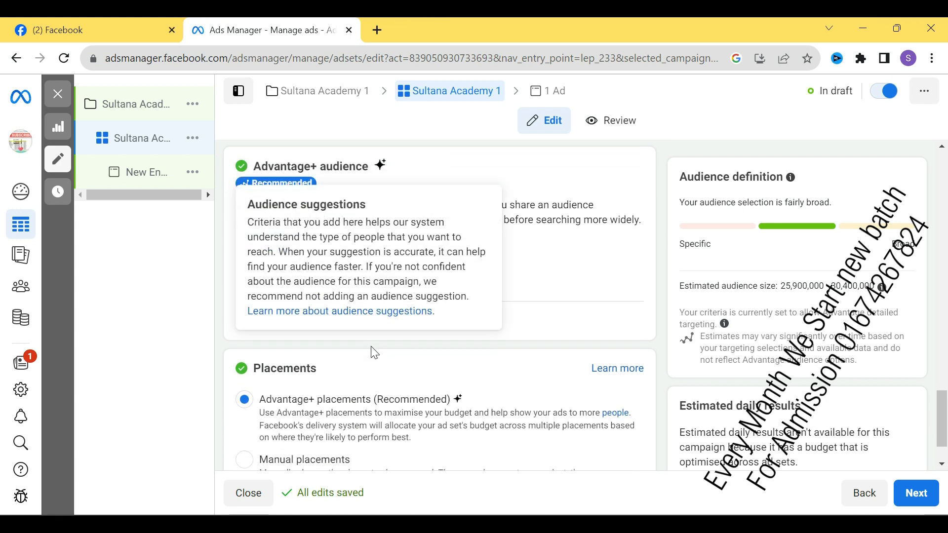
scroll(372, 350, down, 1)
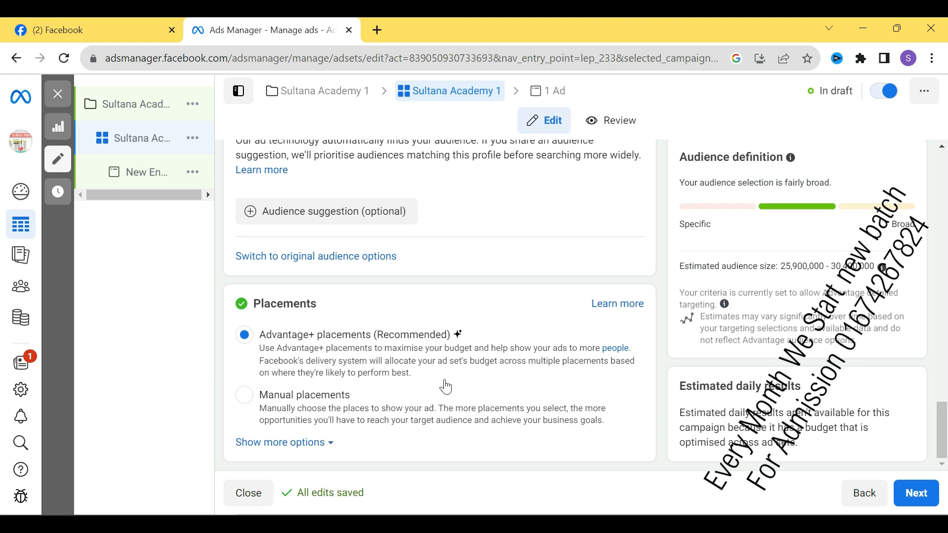
scroll(446, 388, up, 1)
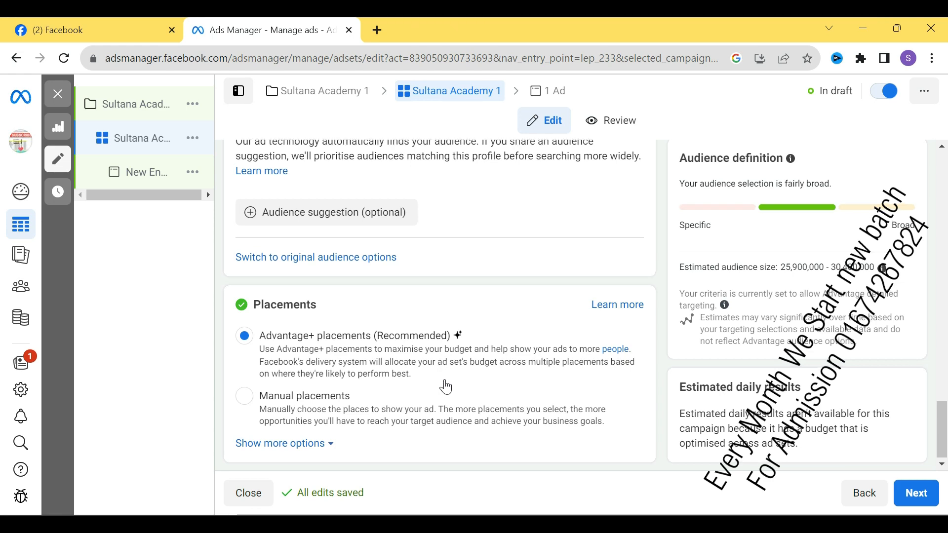
scroll(446, 387, up, 1)
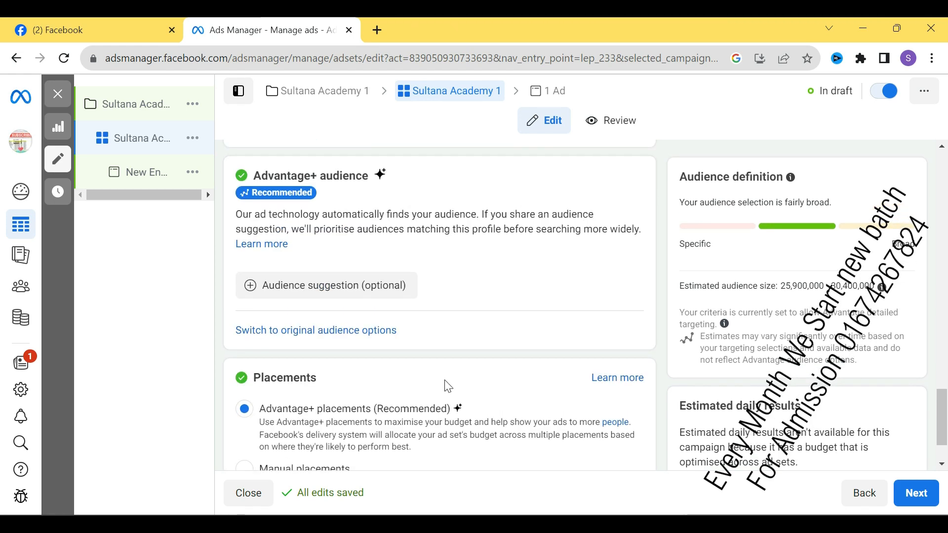
scroll(446, 387, up, 5)
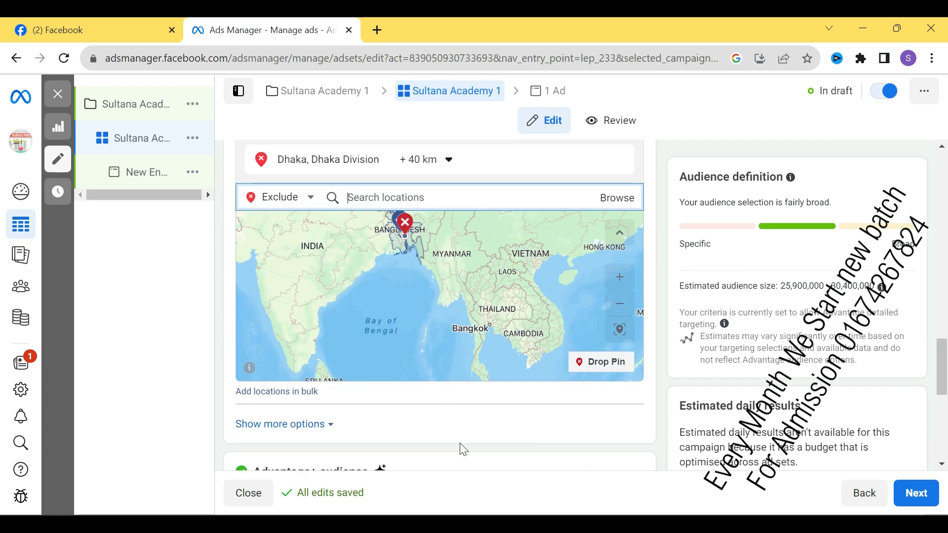
scroll(454, 368, down, 6)
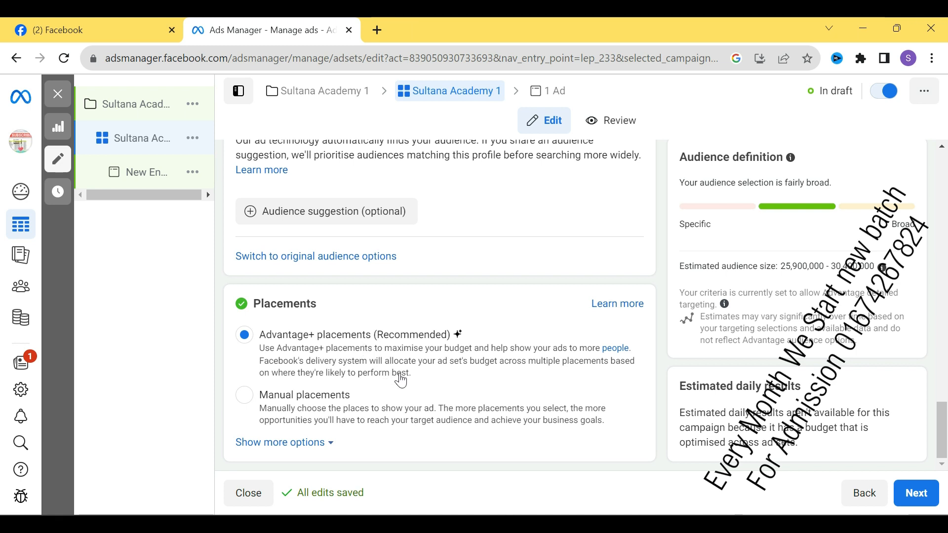
- Switch the ad set to manual placements and limit its devices to Mobile by excluding Desktop
click(246, 401)
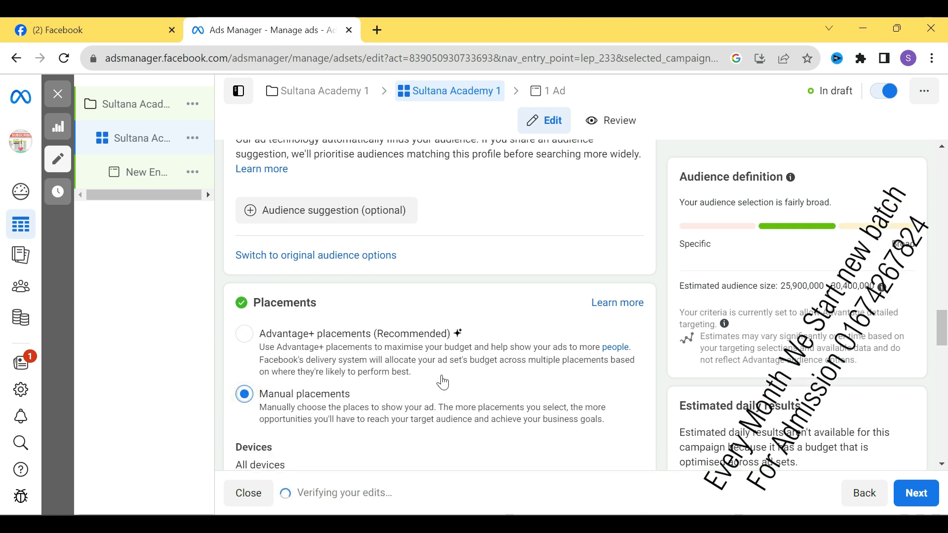
scroll(437, 384, down, 4)
scroll(443, 380, down, 1)
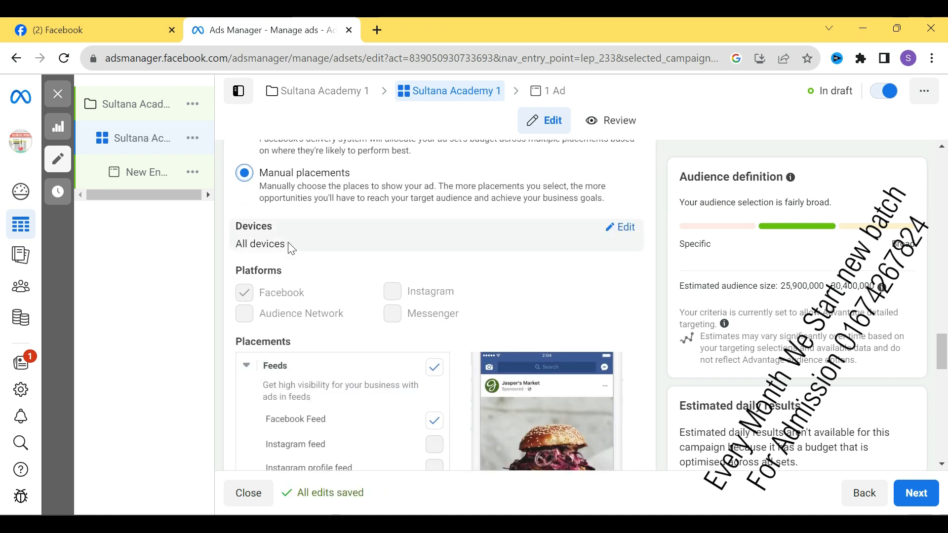
click(622, 227)
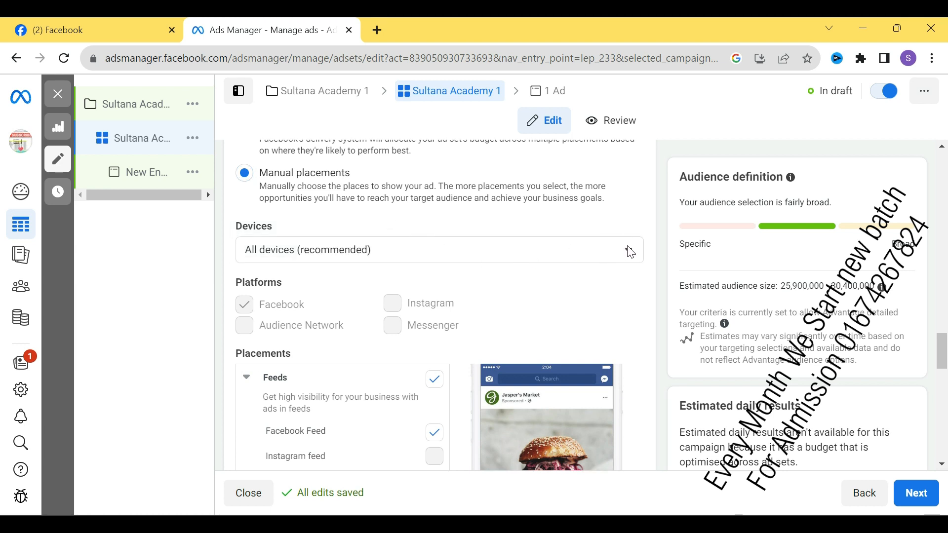
click(630, 252)
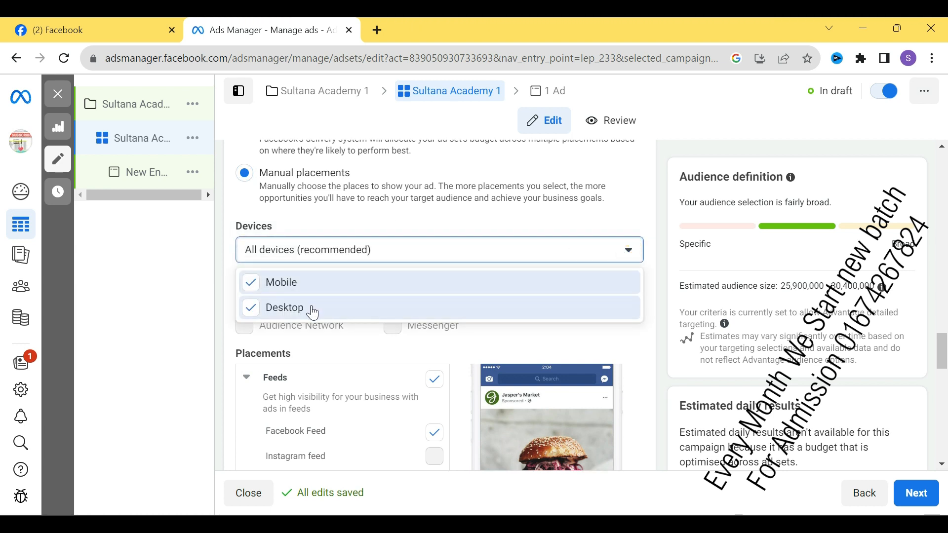
click(251, 307)
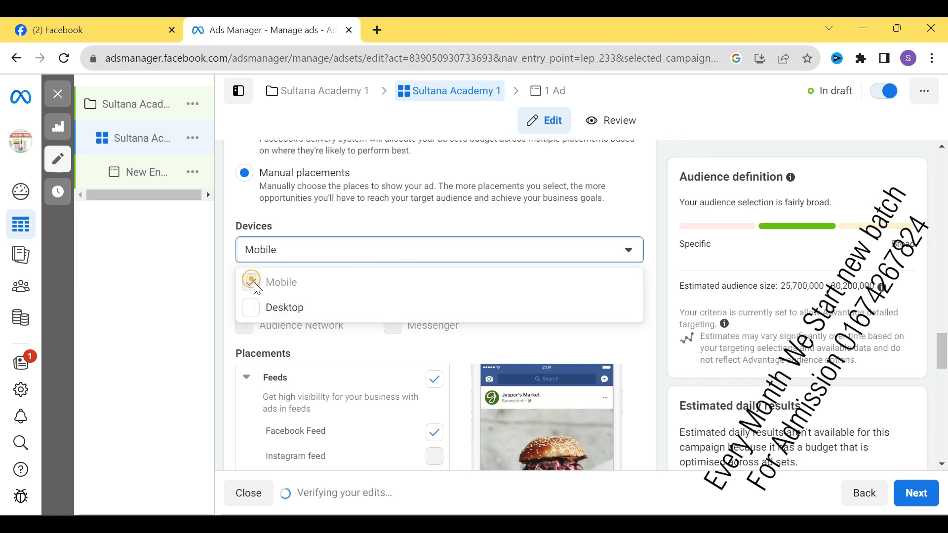
click(250, 310)
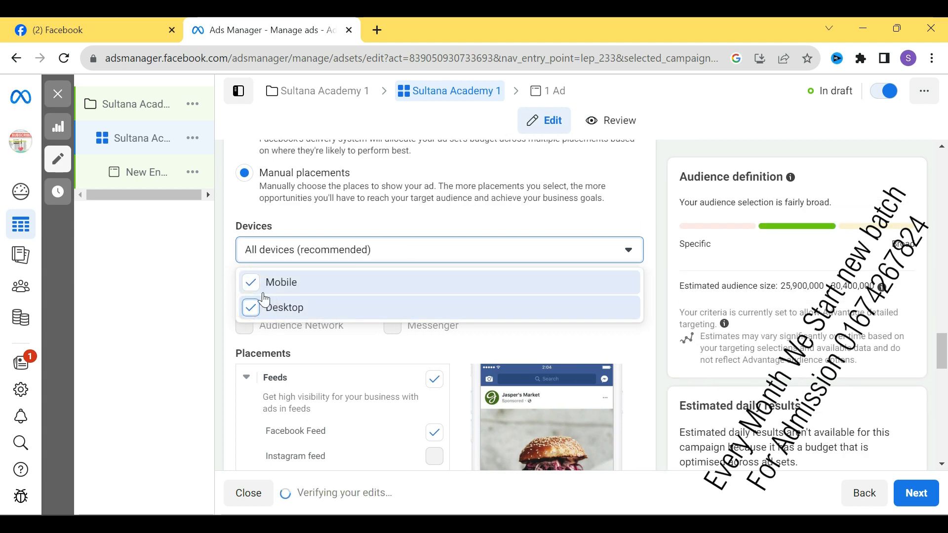
click(251, 309)
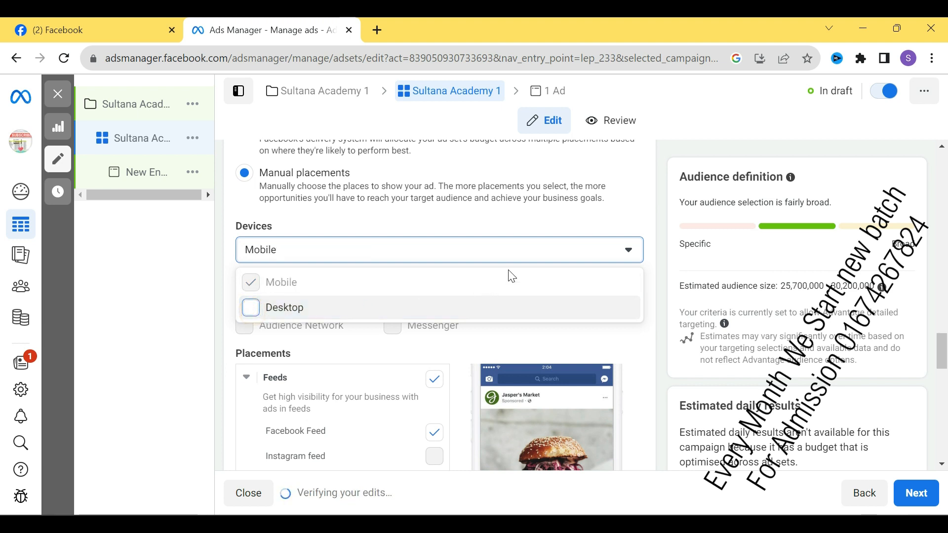
click(619, 216)
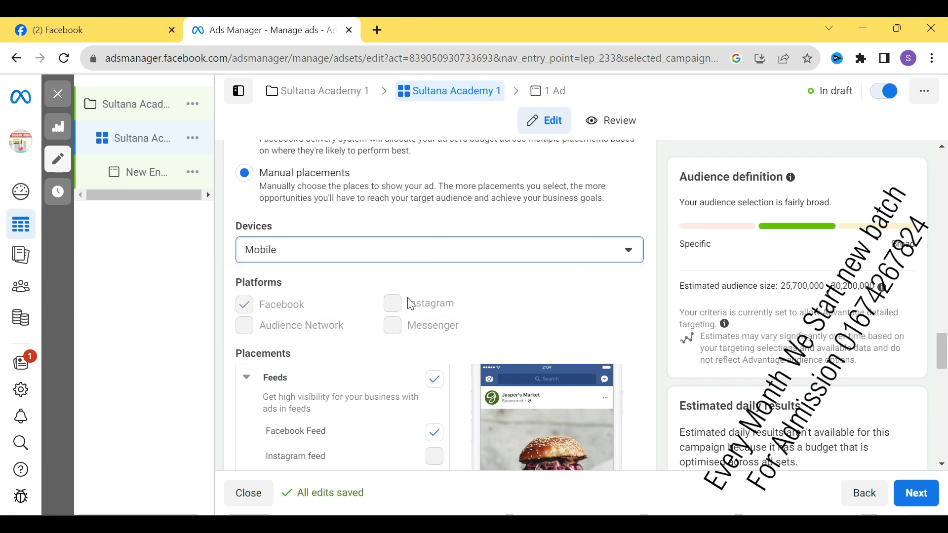
- Examine the available platforms and the placement options under Feeds and under Stories and Reels
scroll(287, 297, down, 2)
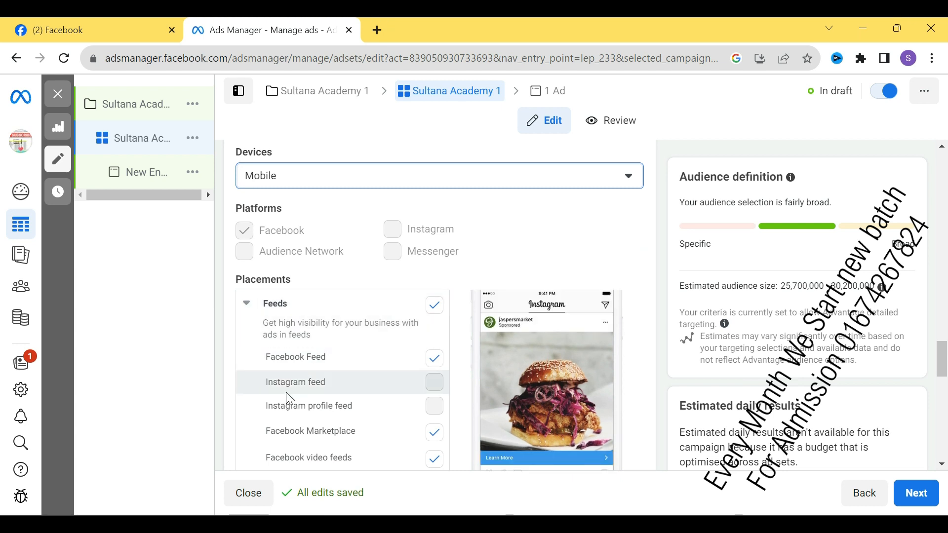
scroll(287, 395, down, 4)
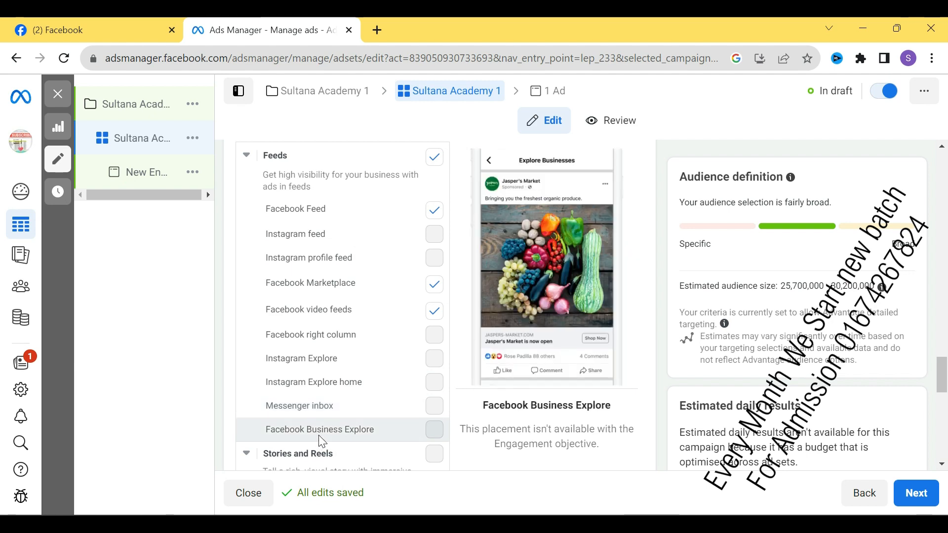
scroll(362, 358, down, 3)
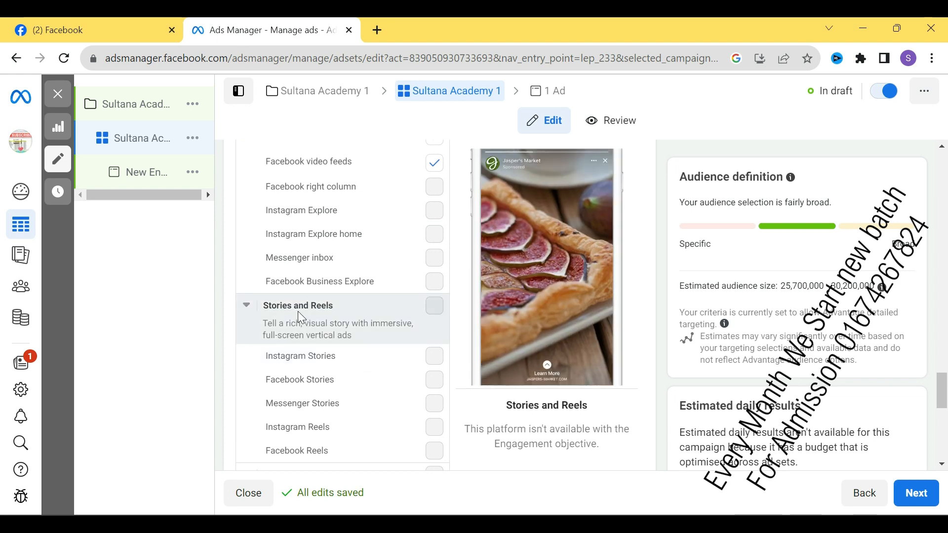
scroll(428, 358, up, 9)
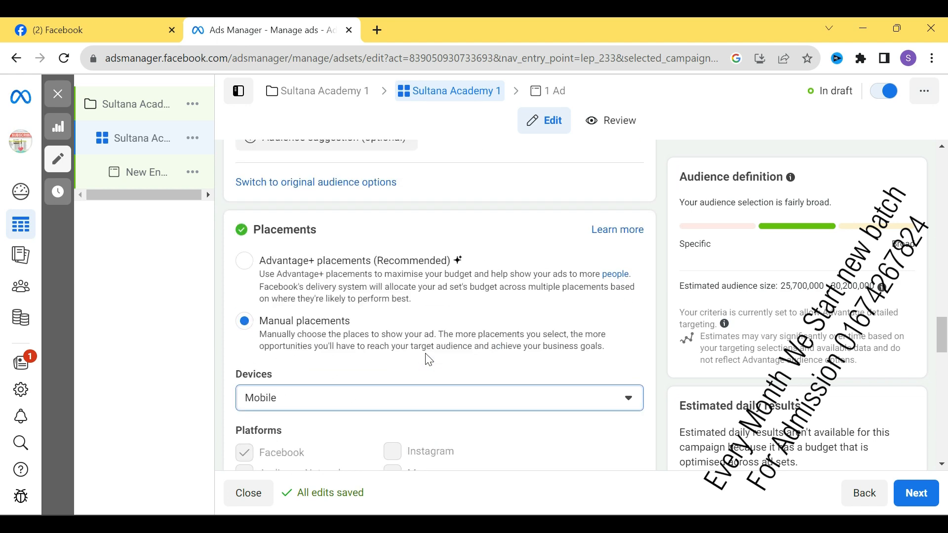
scroll(427, 360, down, 1)
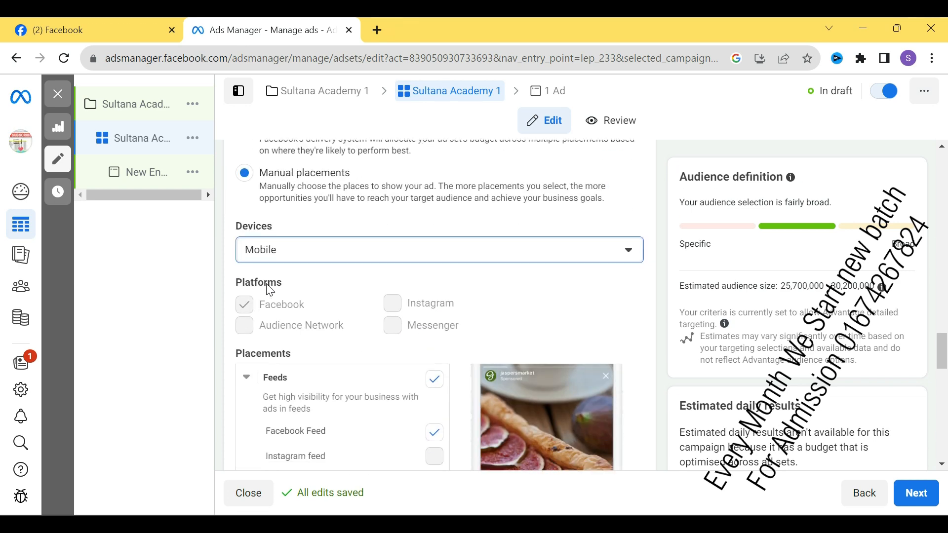
click(247, 309)
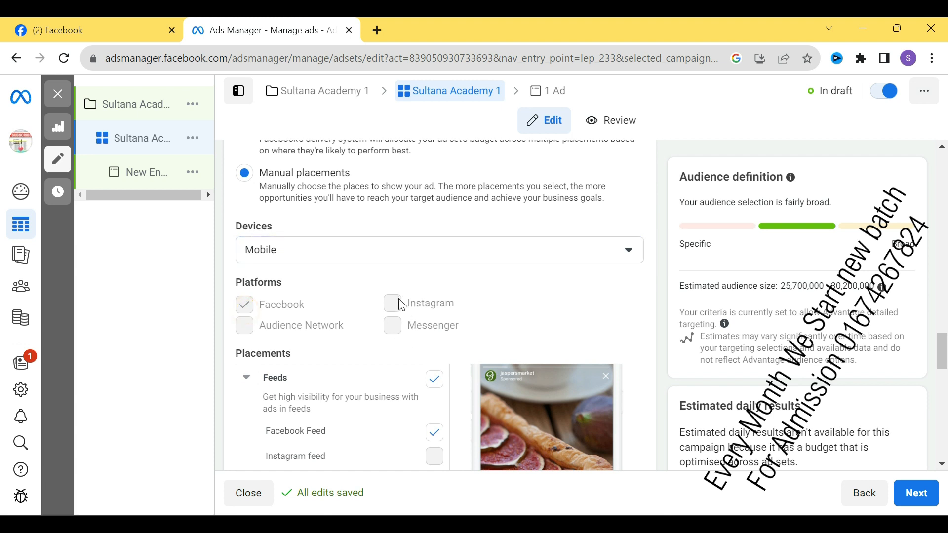
scroll(398, 372, down, 2)
scroll(398, 371, down, 4)
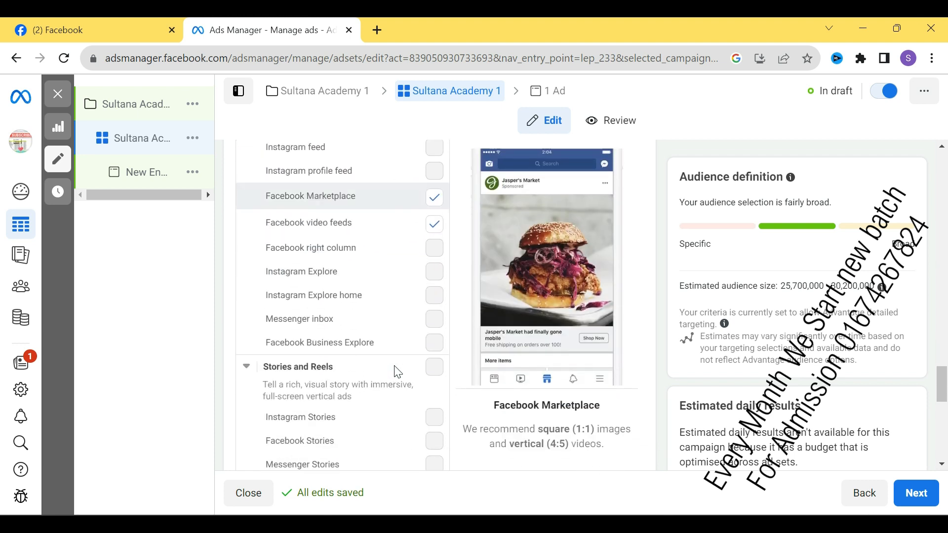
scroll(377, 343, down, 3)
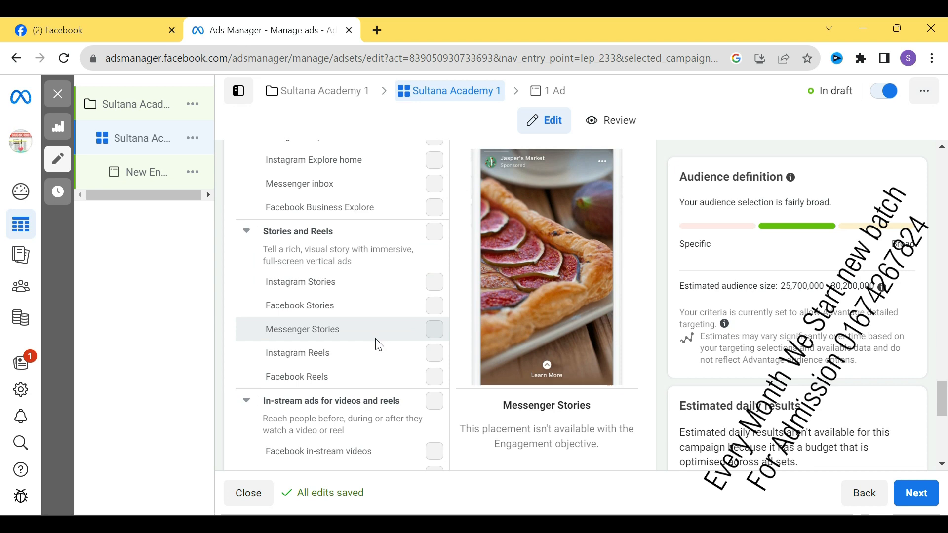
- Select the Facebook search results placement and try to add Instagram search results
click(434, 303)
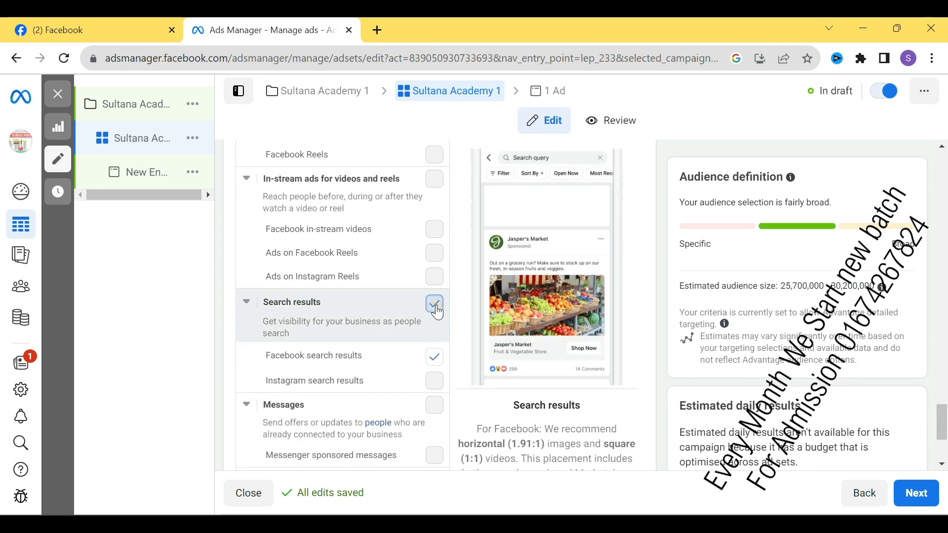
click(434, 357)
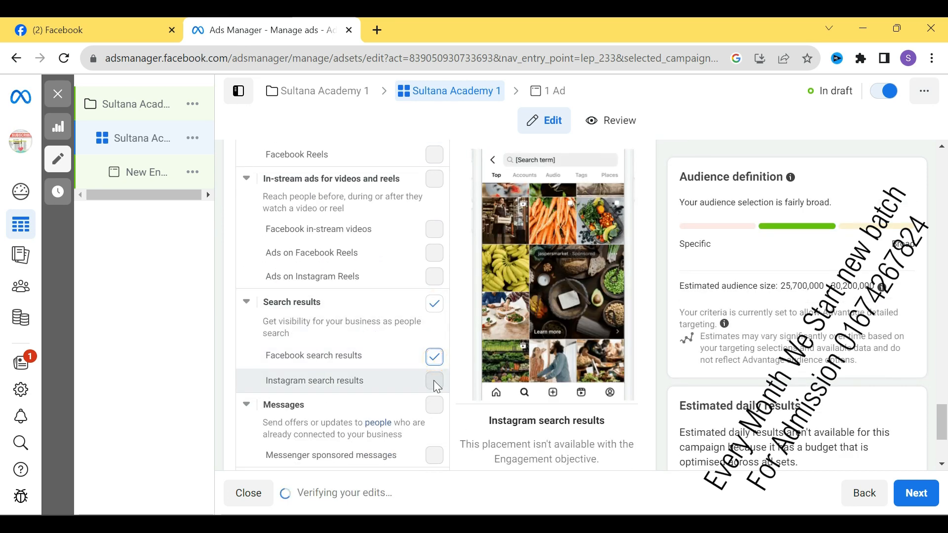
click(437, 377)
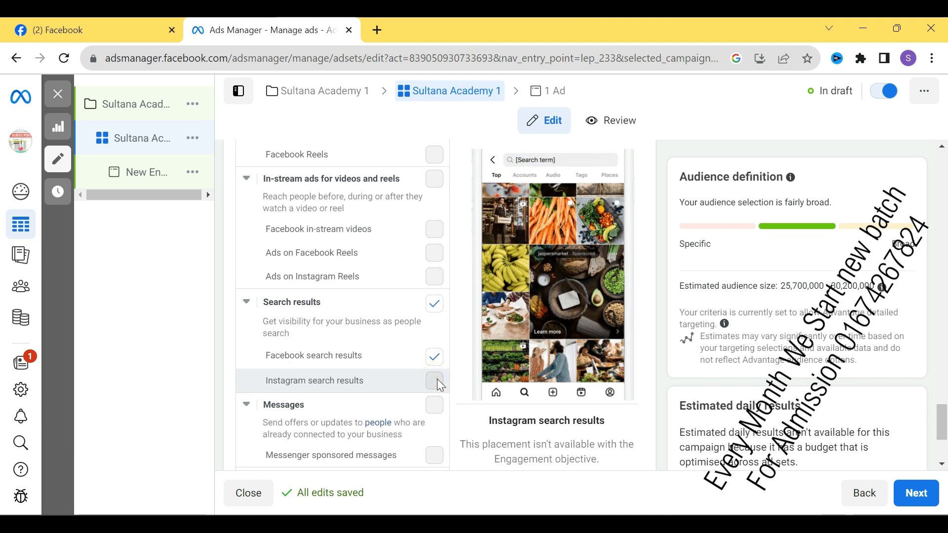
- Review the whole placements section, from Apps and sites up to the device and Advantage+ audience settings
scroll(430, 381, down, 3)
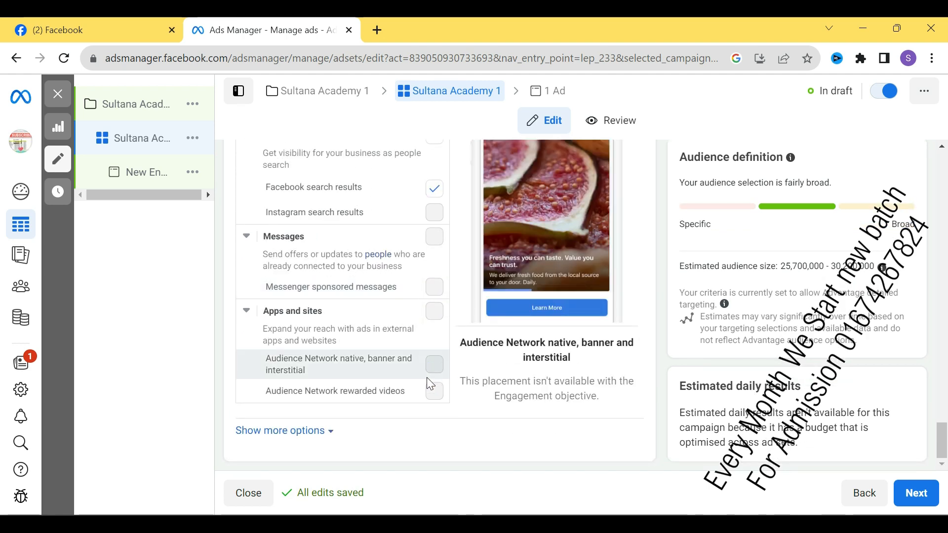
scroll(357, 350, up, 10)
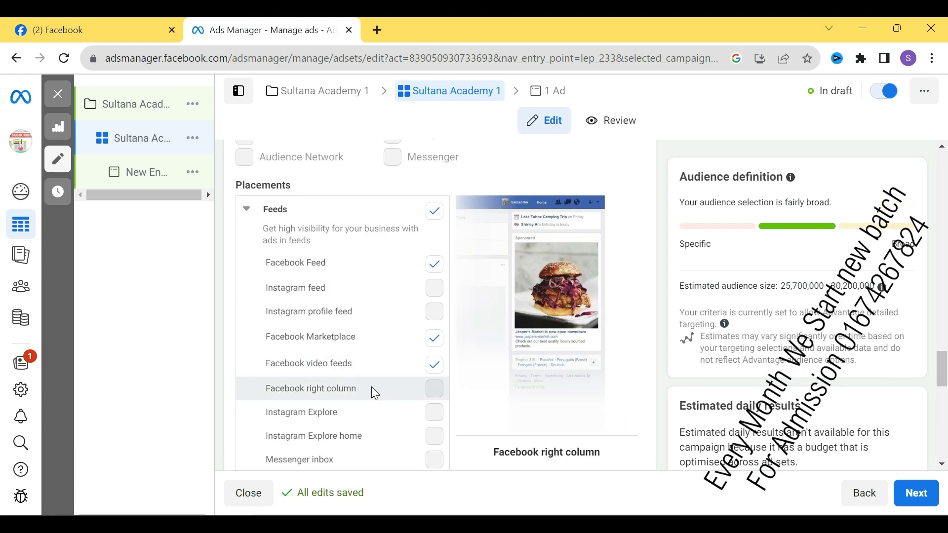
scroll(374, 383, up, 3)
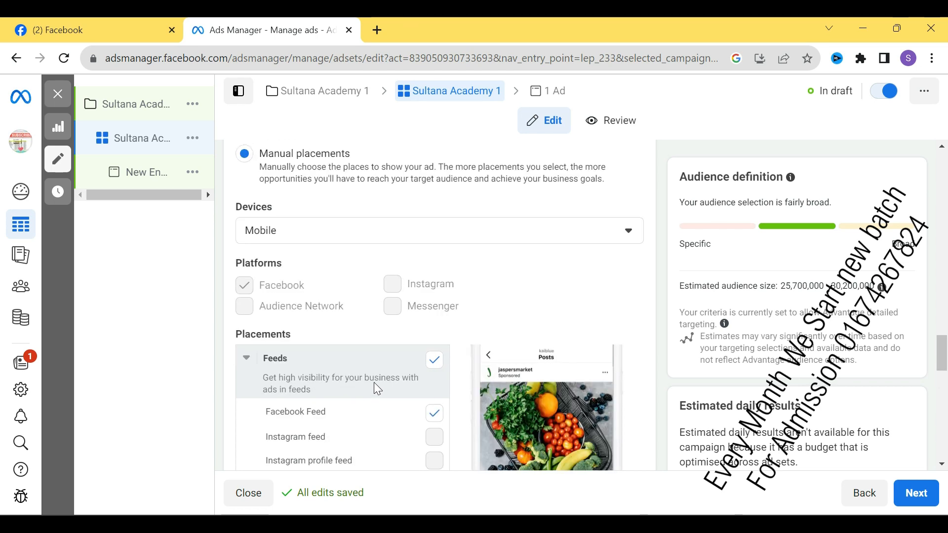
scroll(374, 383, up, 7)
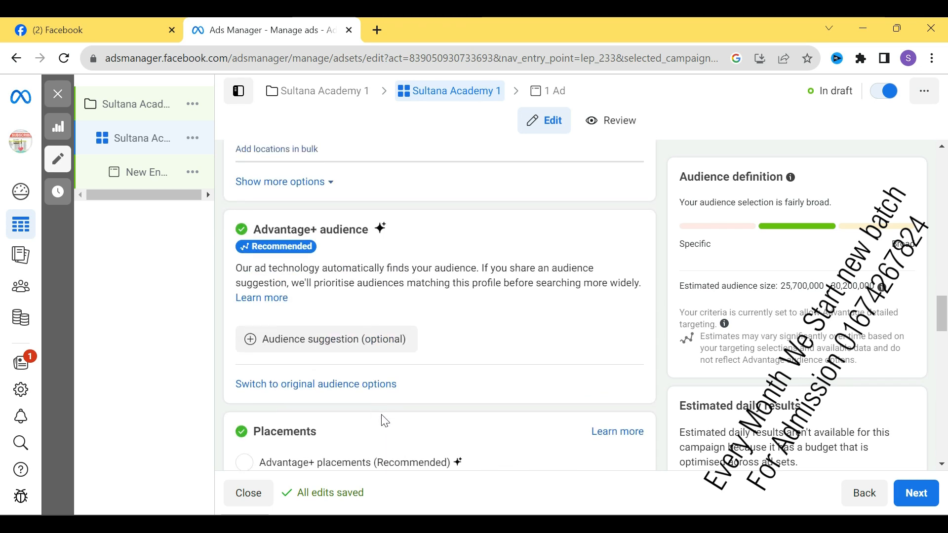
scroll(385, 422, down, 6)
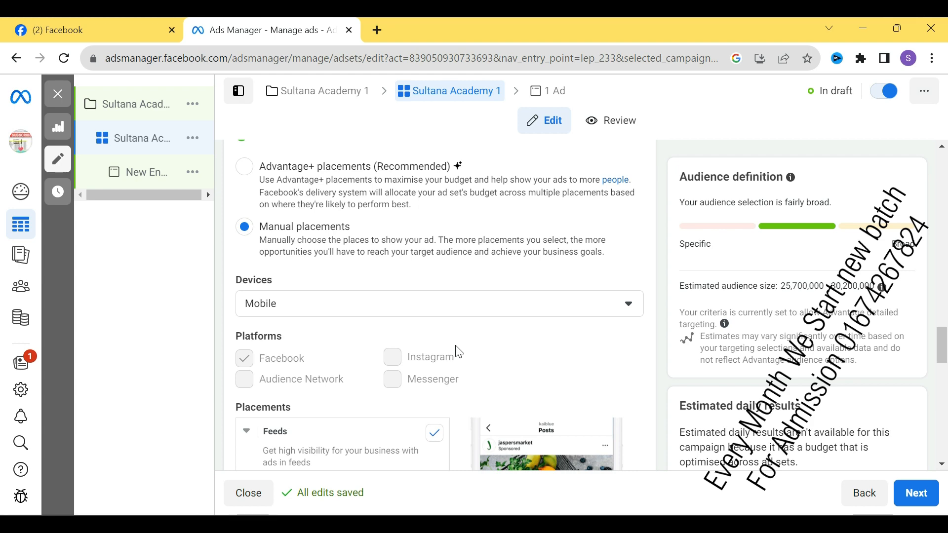
scroll(459, 352, down, 10)
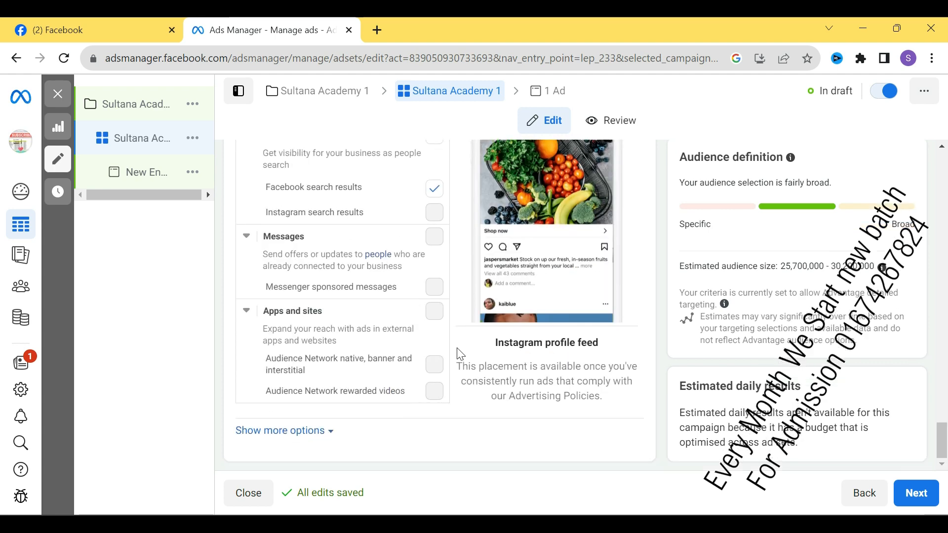
scroll(771, 422, up, 3)
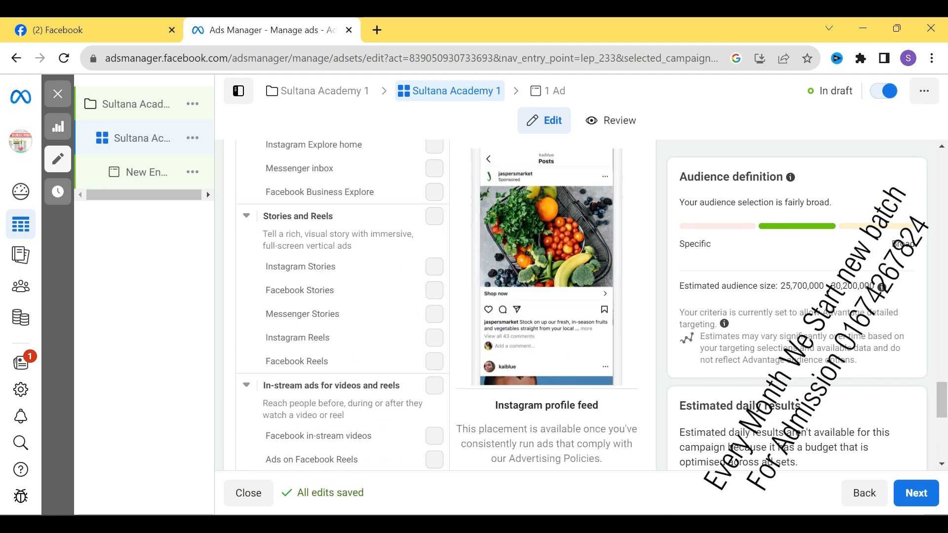
scroll(435, 303, up, 5)
- Continue to the ad level and rename the ad as Sultana Academy 1
click(917, 493)
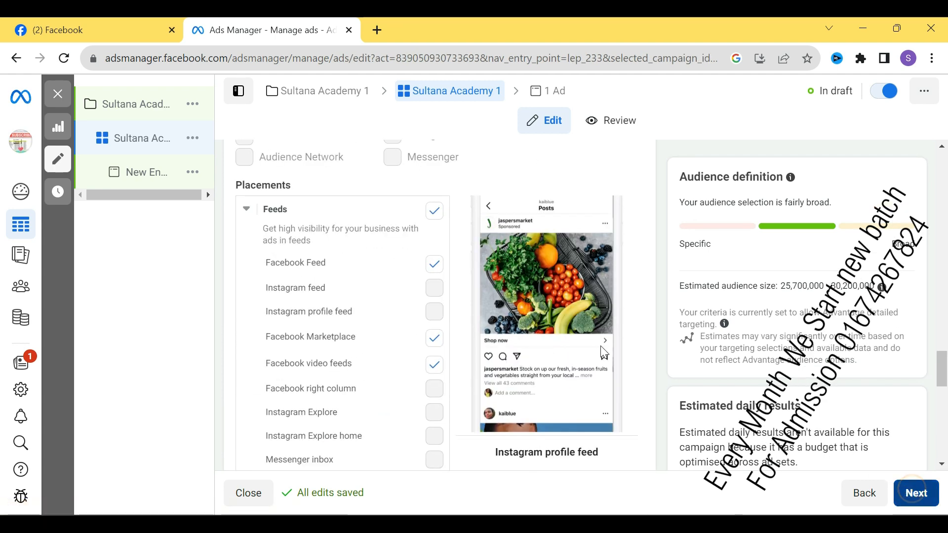
click(344, 208)
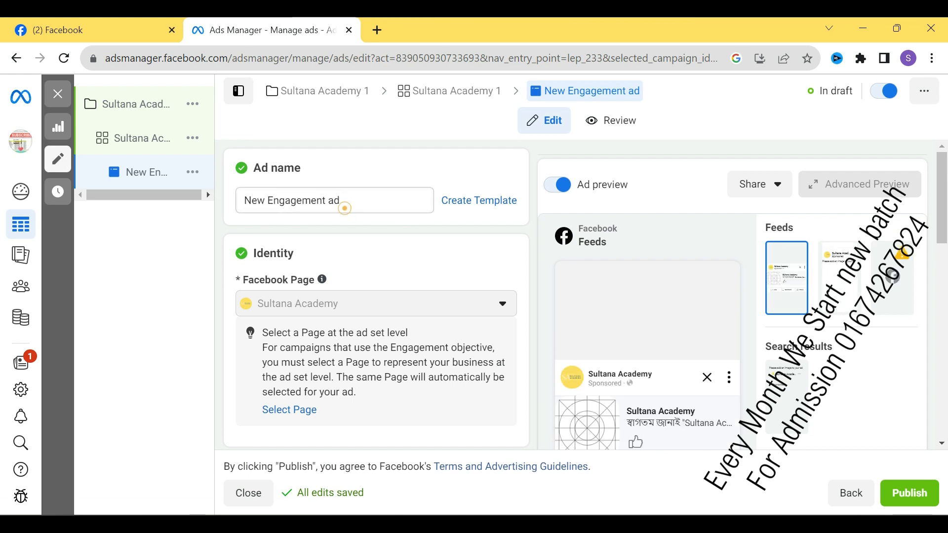
drag(355, 199, 231, 199)
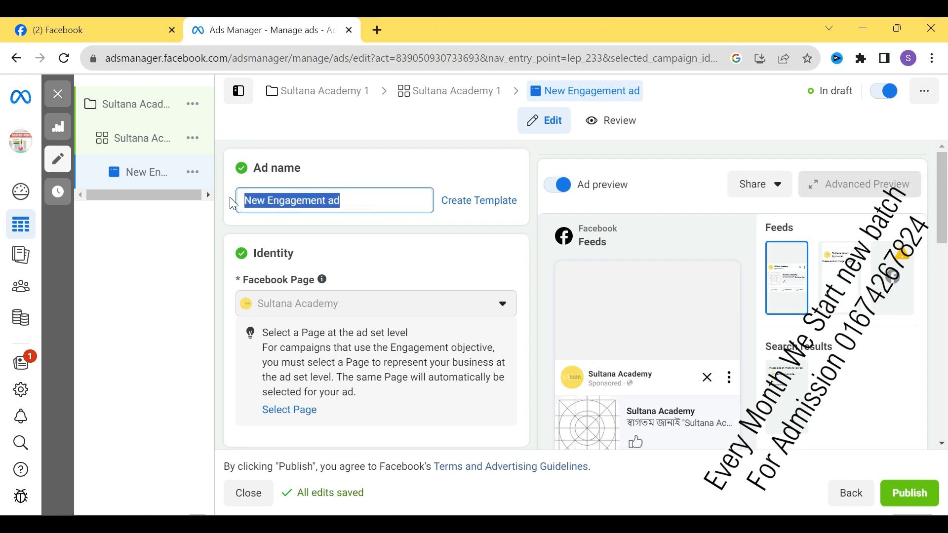
text(Sultana Academy 1)
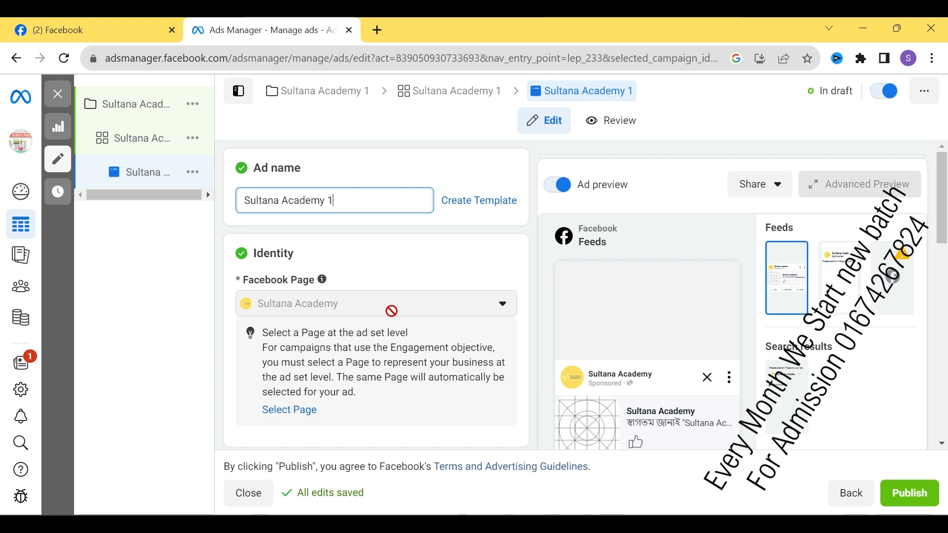
- Add the Digital Marketing.png image from the account images as the media in the ad creative
scroll(396, 310, down, 2)
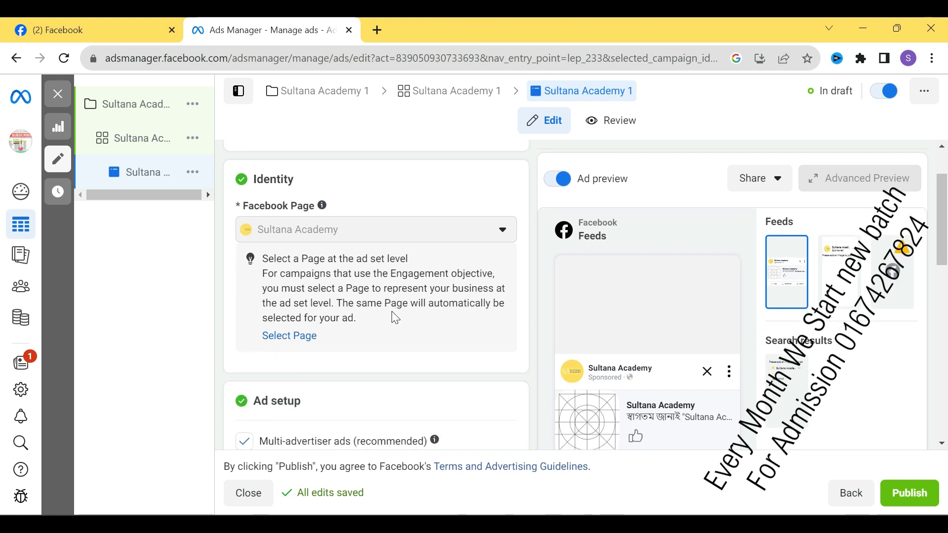
scroll(396, 318, down, 5)
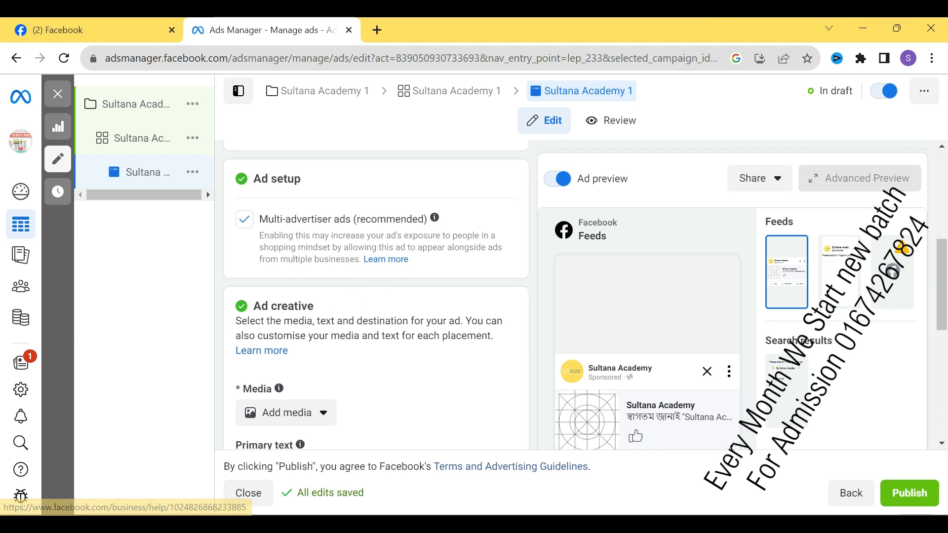
scroll(303, 345, down, 2)
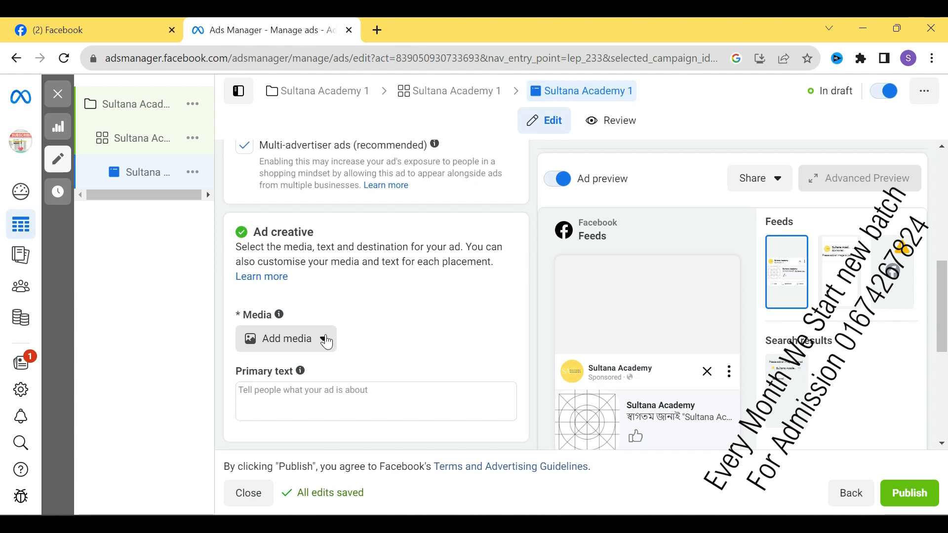
scroll(327, 344, down, 2)
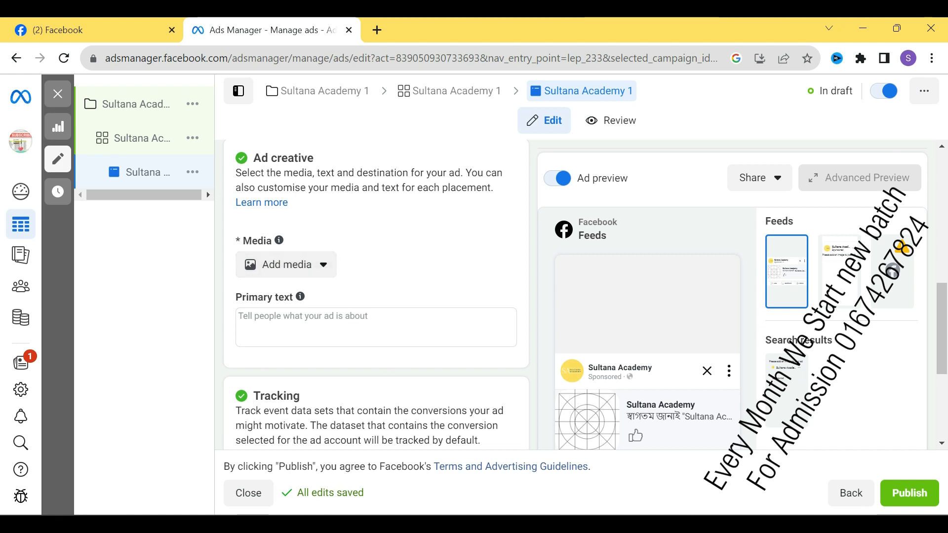
click(325, 267)
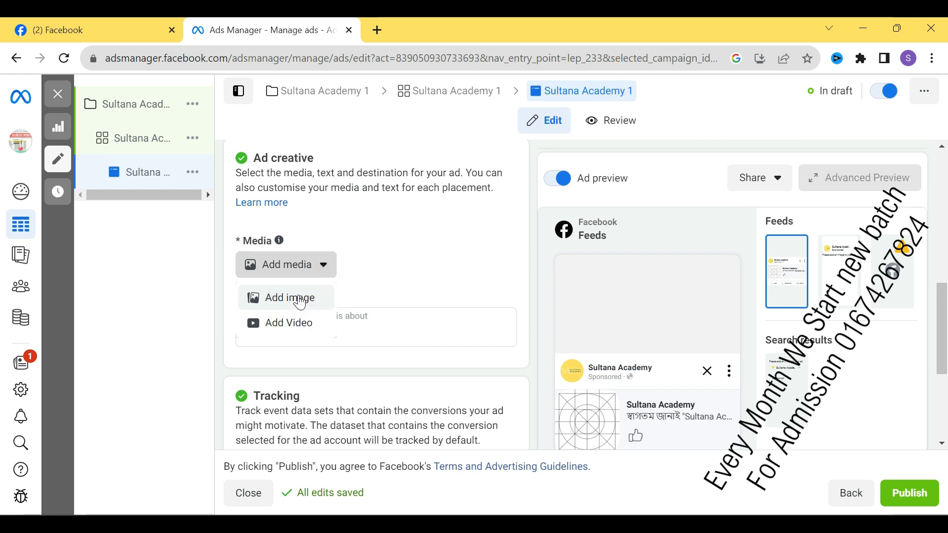
click(389, 280)
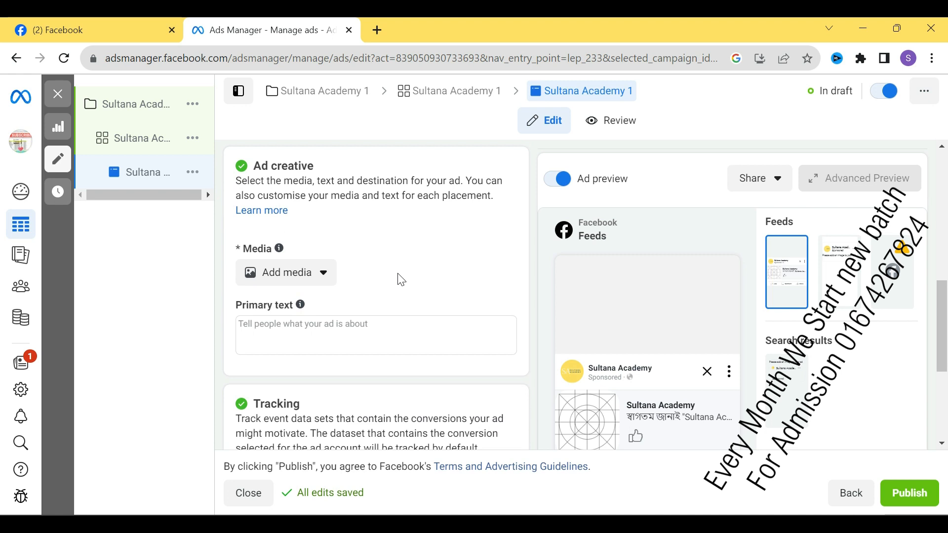
click(324, 275)
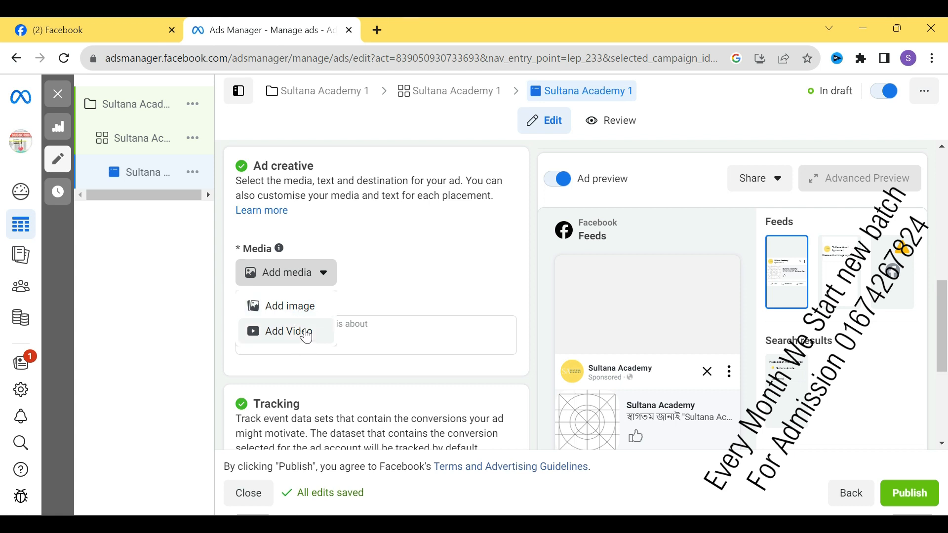
click(290, 308)
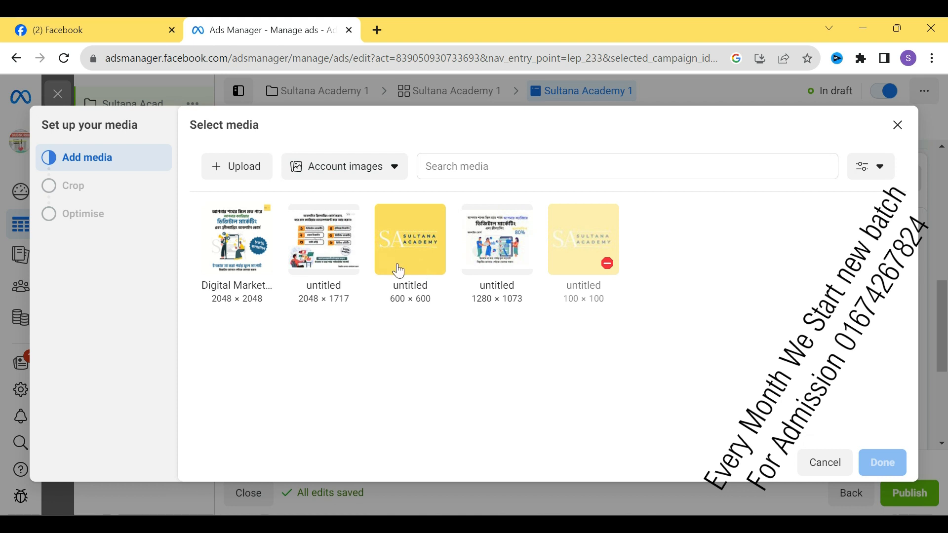
mouse_move(573, 266)
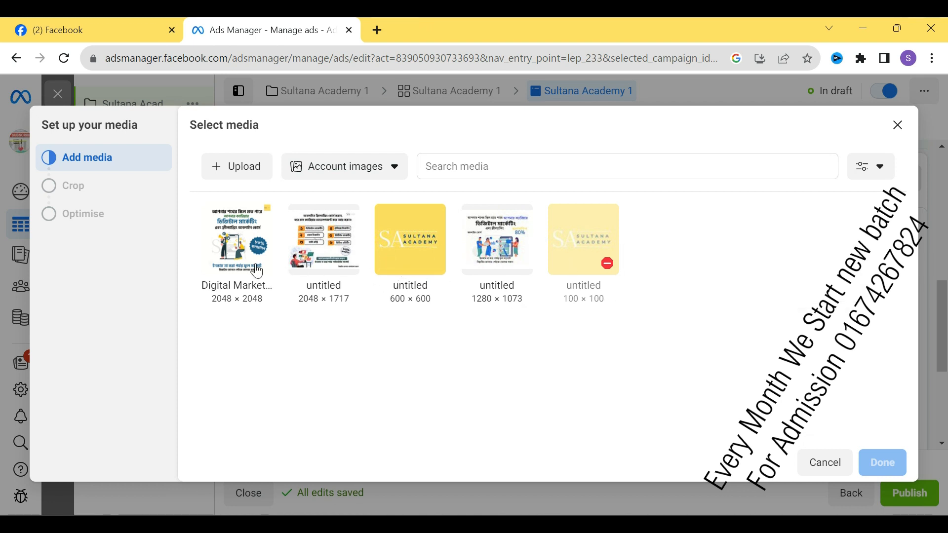
click(236, 261)
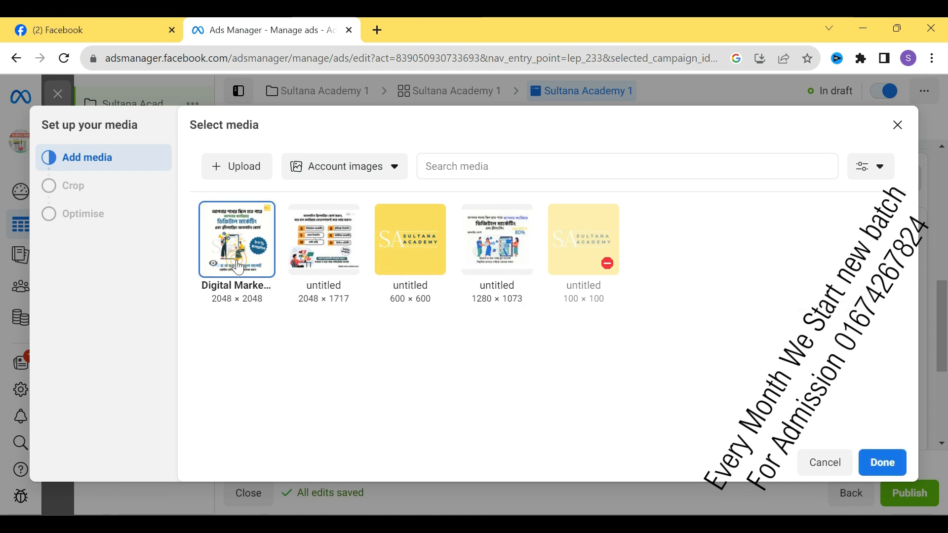
click(885, 462)
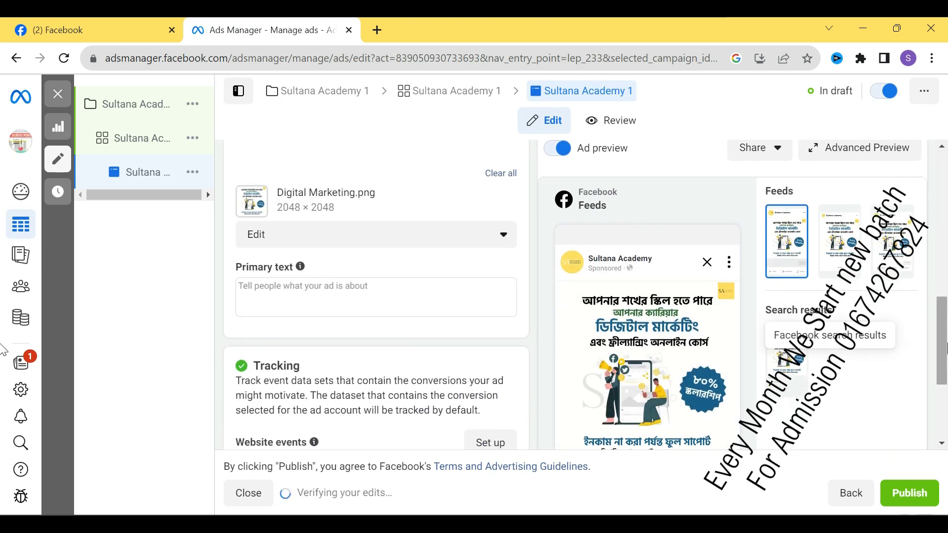
- Check how the ad looks in the Facebook Feed preview and in the Facebook Marketplace preview
drag(942, 316, 943, 371)
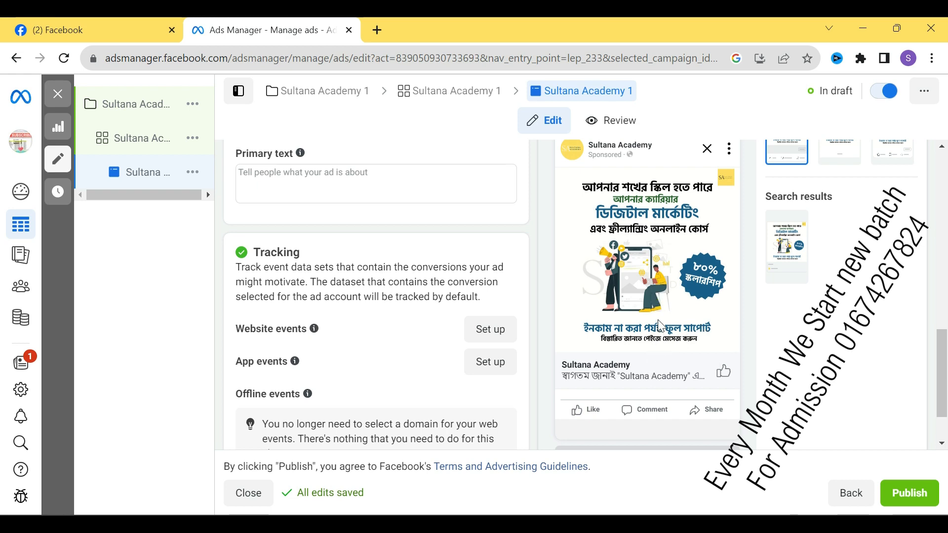
scroll(657, 273, up, 3)
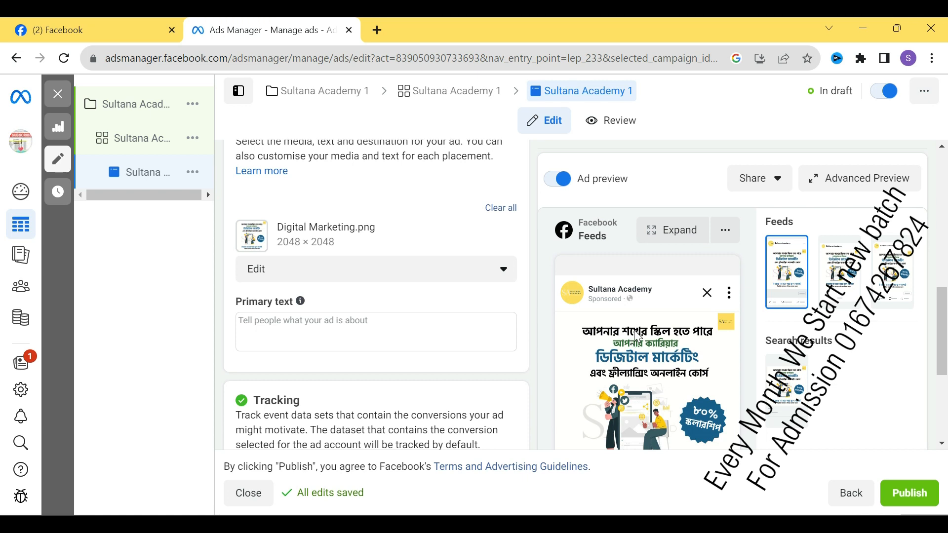
click(850, 271)
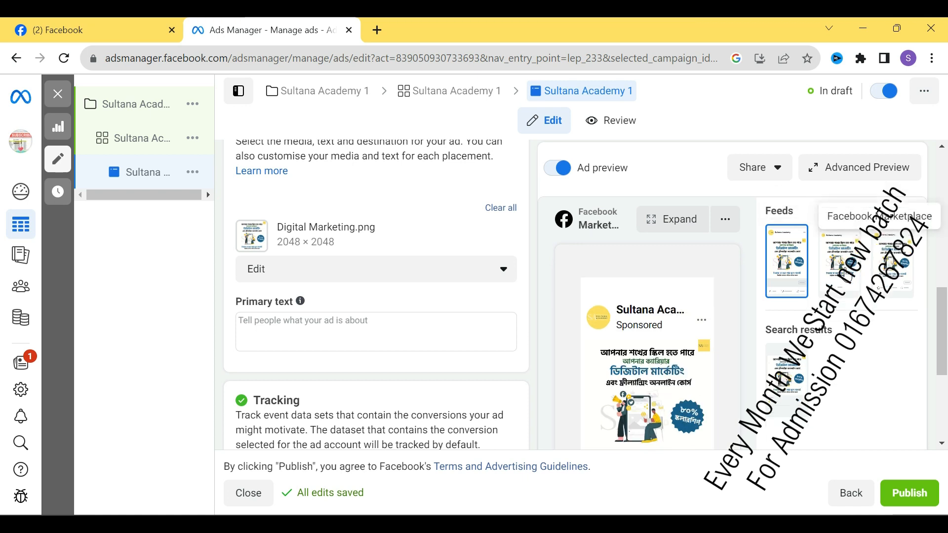
scroll(790, 306, down, 3)
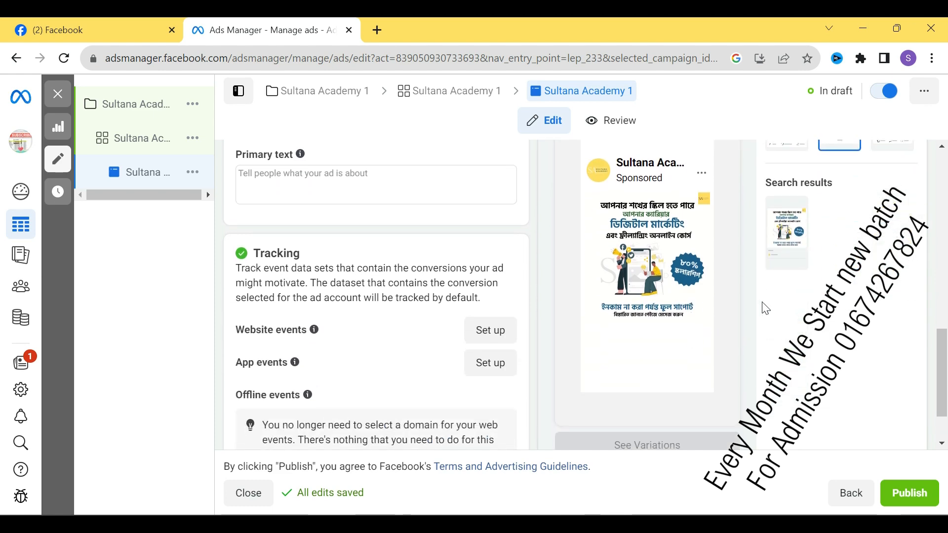
scroll(847, 287, up, 2)
- Preview the ad in Facebook video feeds and examine the whole image together with the elements below it
click(892, 189)
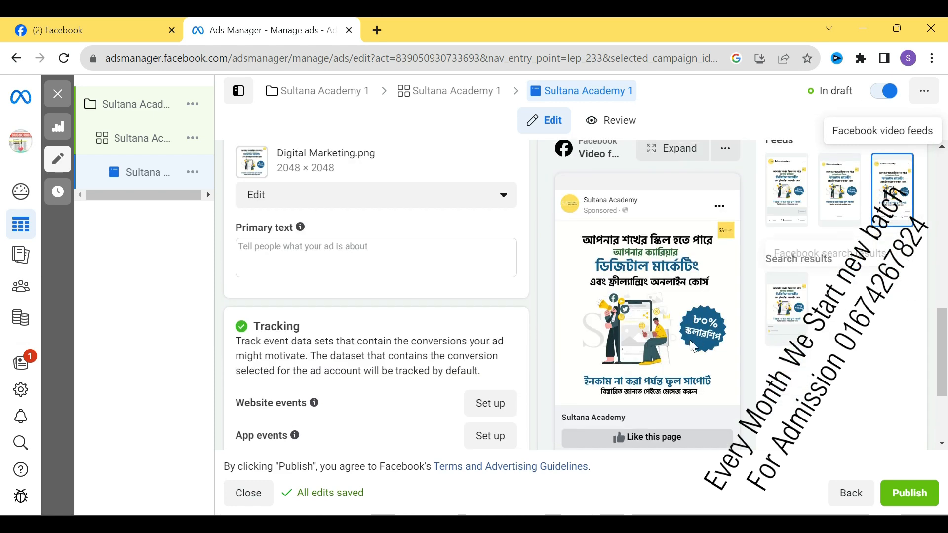
scroll(690, 341, down, 2)
scroll(705, 283, up, 1)
scroll(701, 279, down, 2)
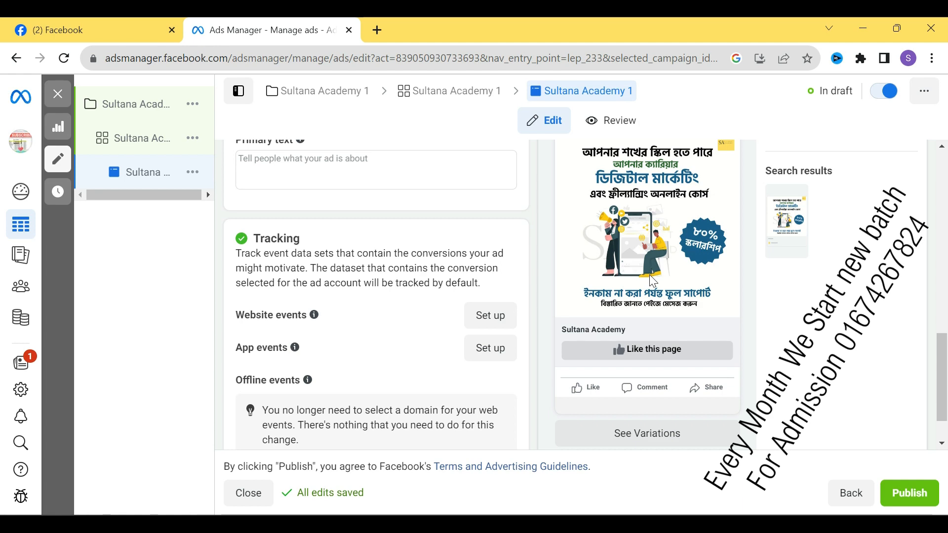
scroll(652, 279, down, 1)
scroll(651, 280, up, 2)
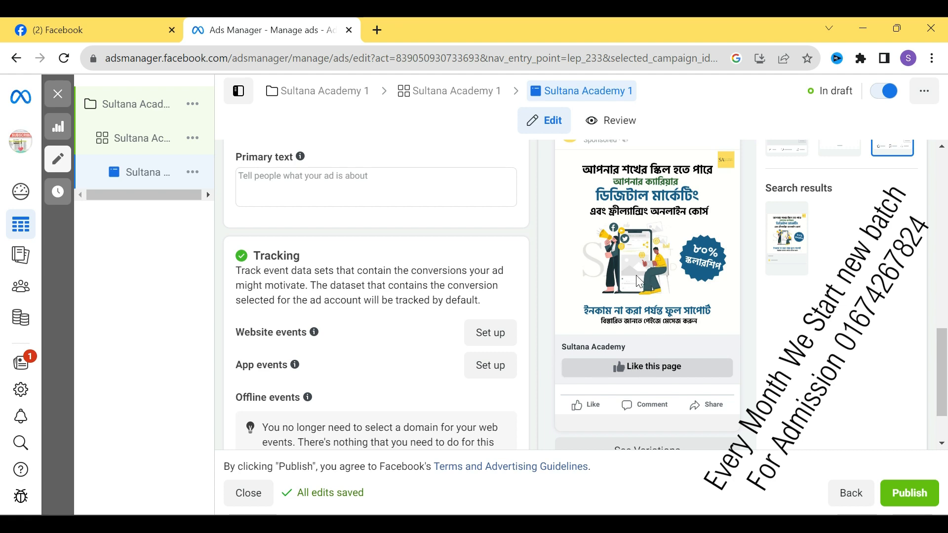
scroll(642, 291, down, 2)
scroll(639, 277, up, 3)
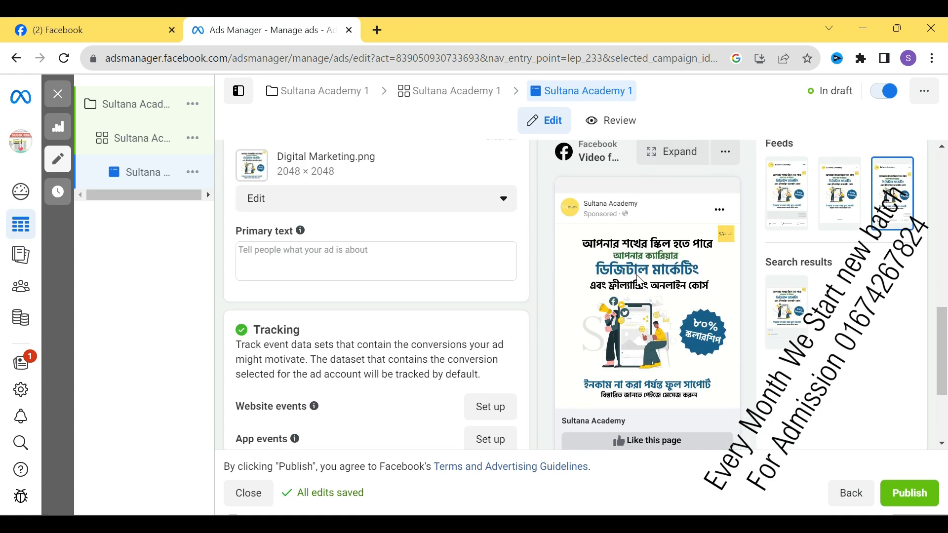
- Compare the Marketplace and Facebook Feed previews again and preview the ad in Facebook search results
click(844, 193)
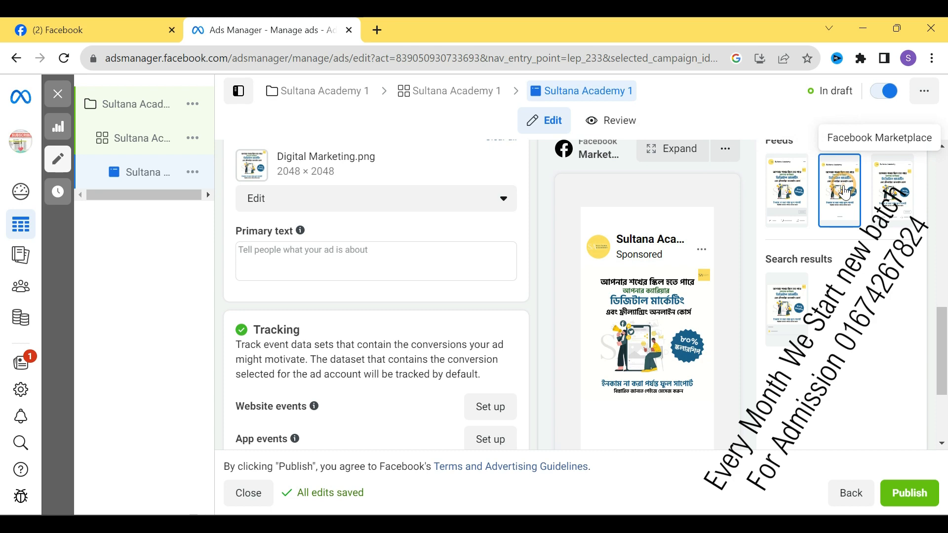
click(788, 195)
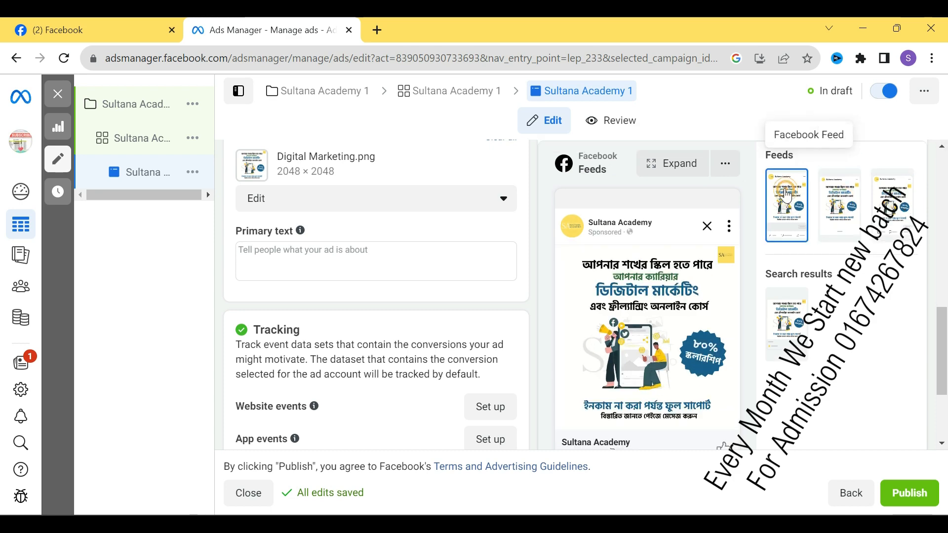
click(791, 317)
scroll(648, 349, up, 4)
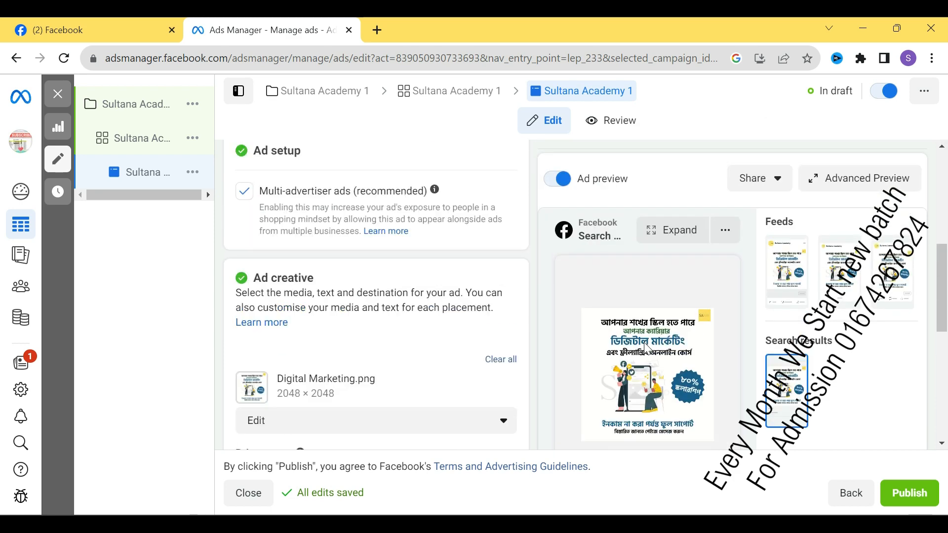
- Open the ad's primary text for editing and review the Tracking, Ad setup and Ad creative sections
scroll(380, 320, down, 2)
scroll(296, 335, down, 2)
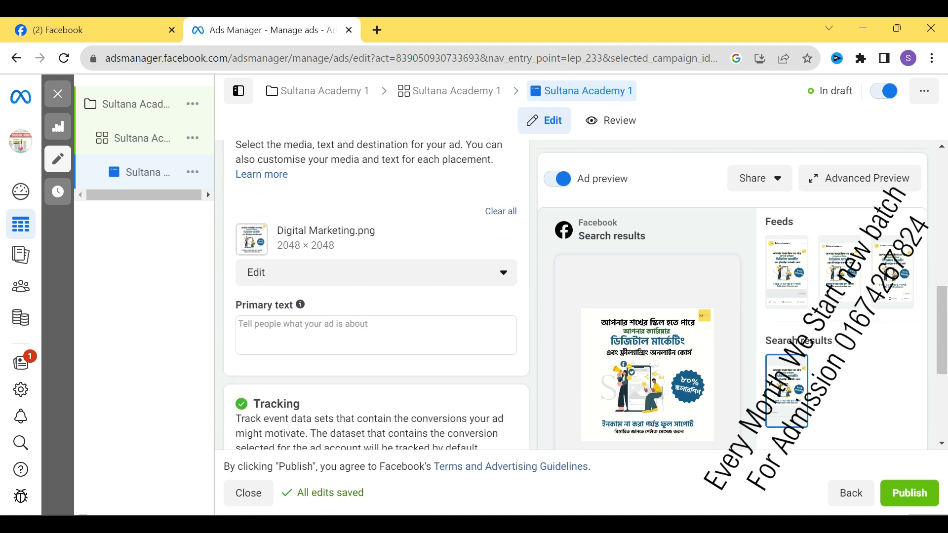
click(296, 336)
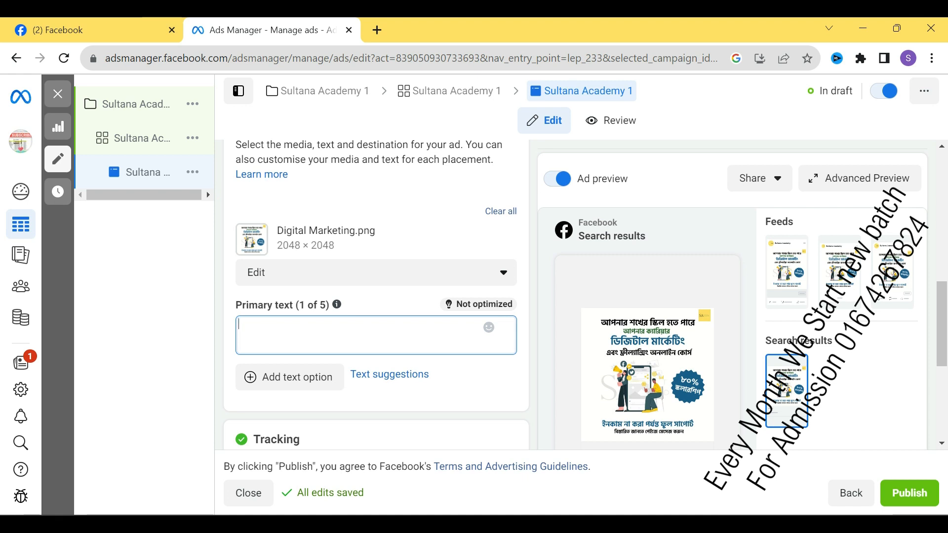
scroll(332, 279, down, 5)
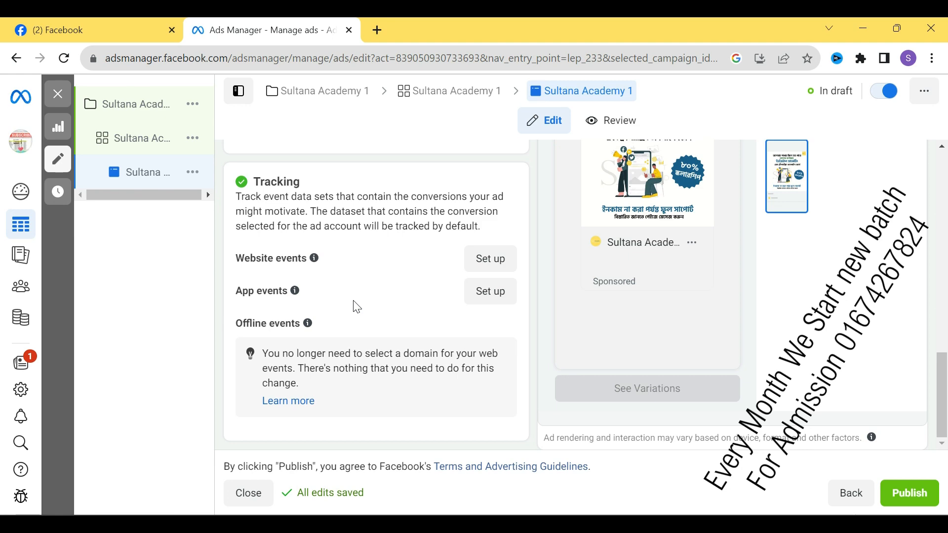
scroll(356, 303, up, 5)
scroll(355, 307, up, 8)
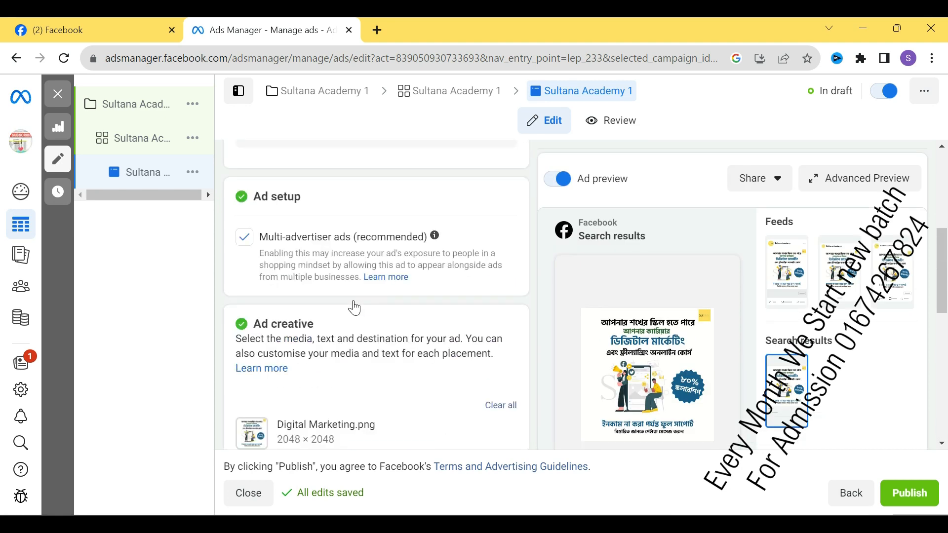